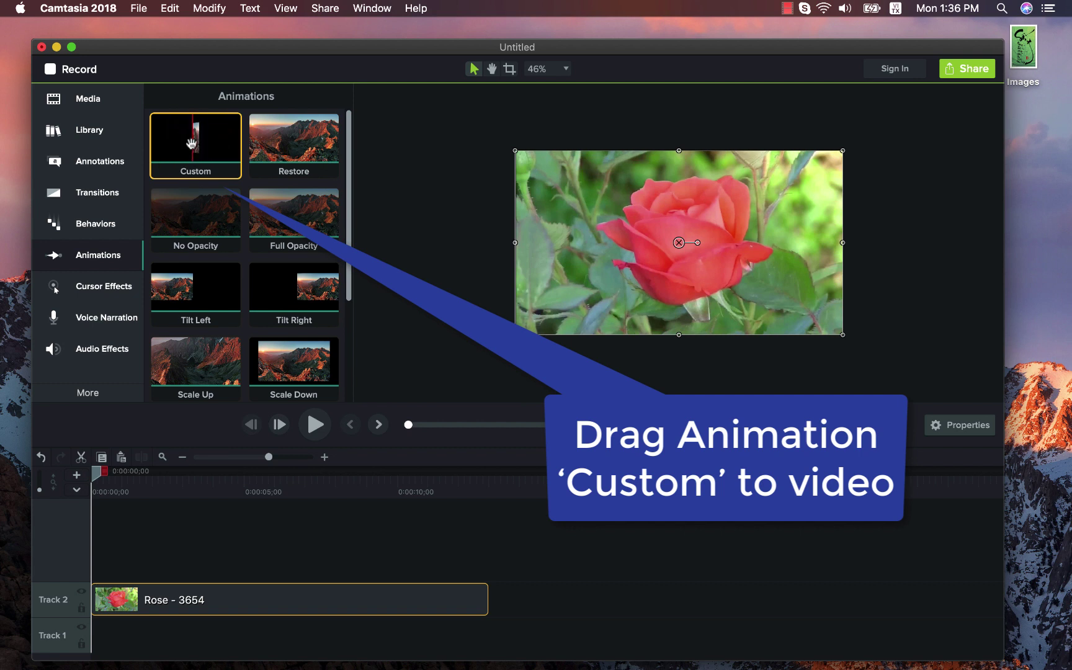
Step: Add a Custom animation to the Rose - 3654 clip and lengthen it to end at about 0:00:03;10
drag(191, 144, 180, 614)
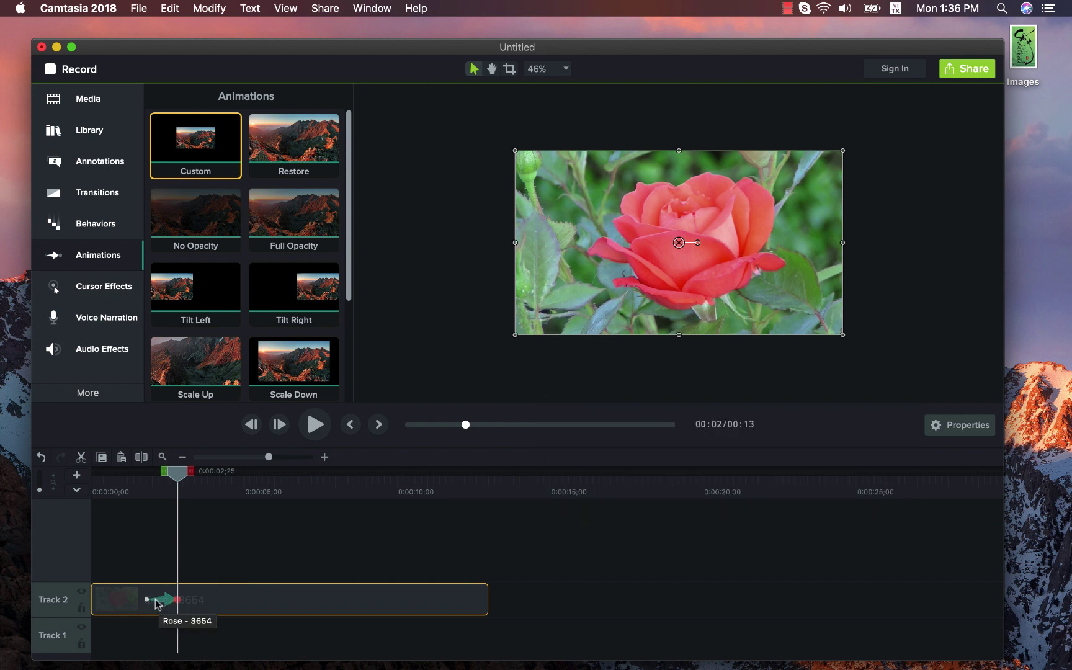
drag(178, 600, 193, 609)
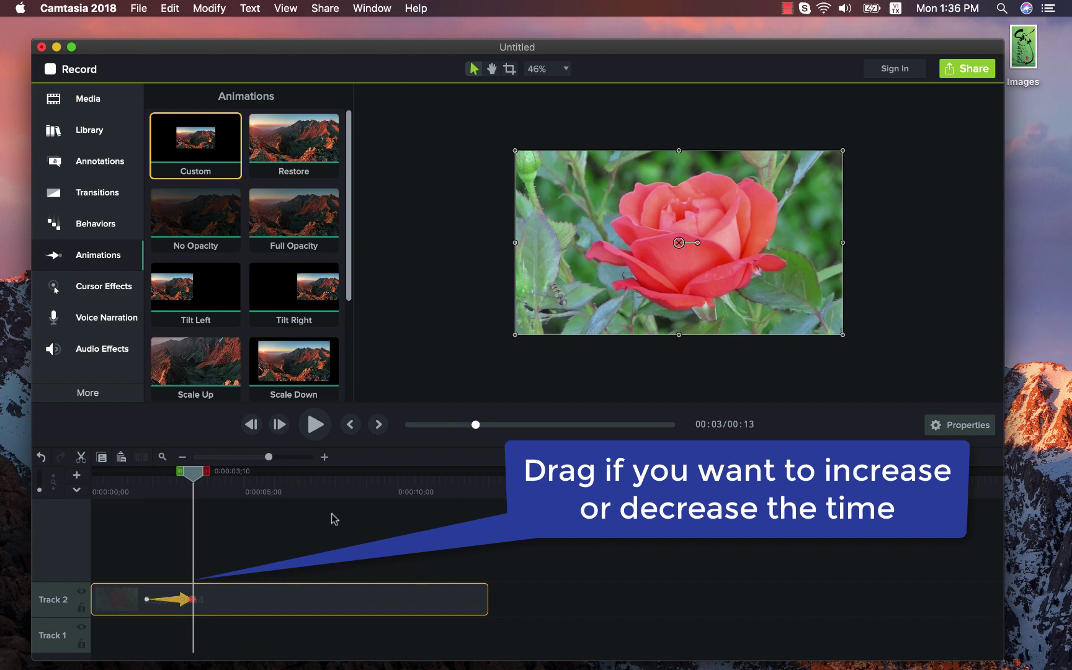
Step: Set the clip's scale at the end of the zoom-in animation to 130%
click(977, 426)
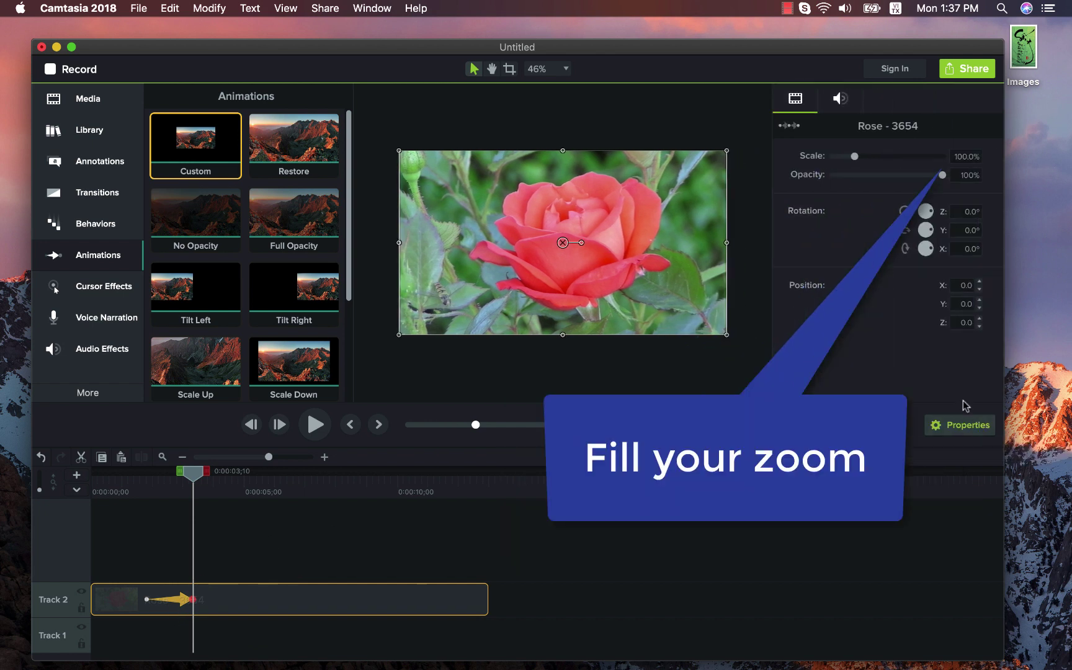
click(961, 156)
text(130)
key(Return)
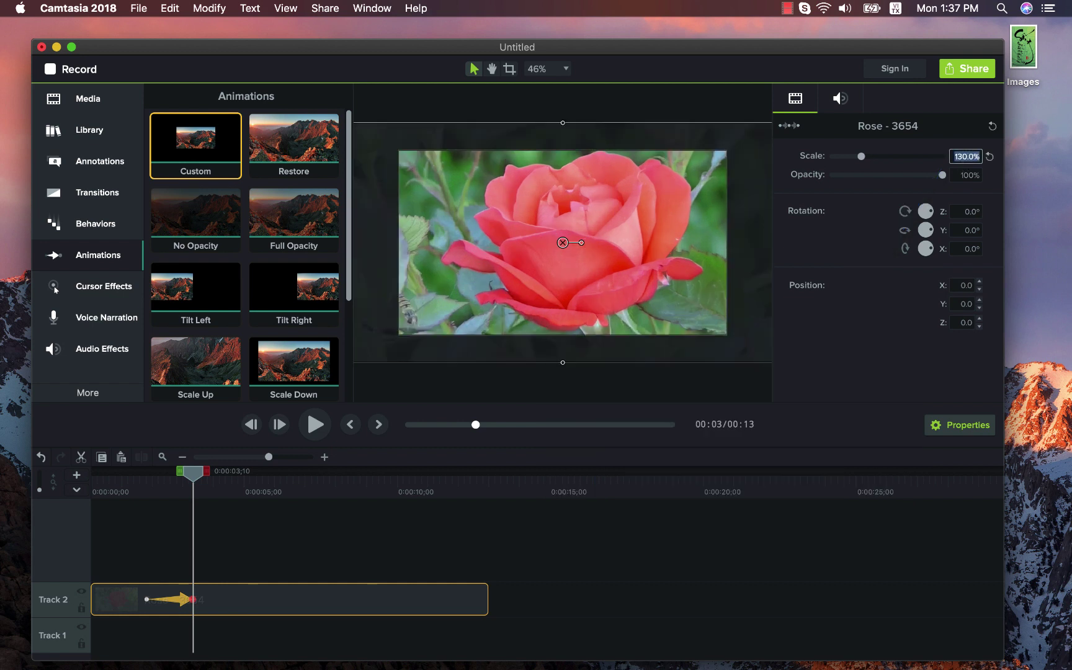
click(977, 430)
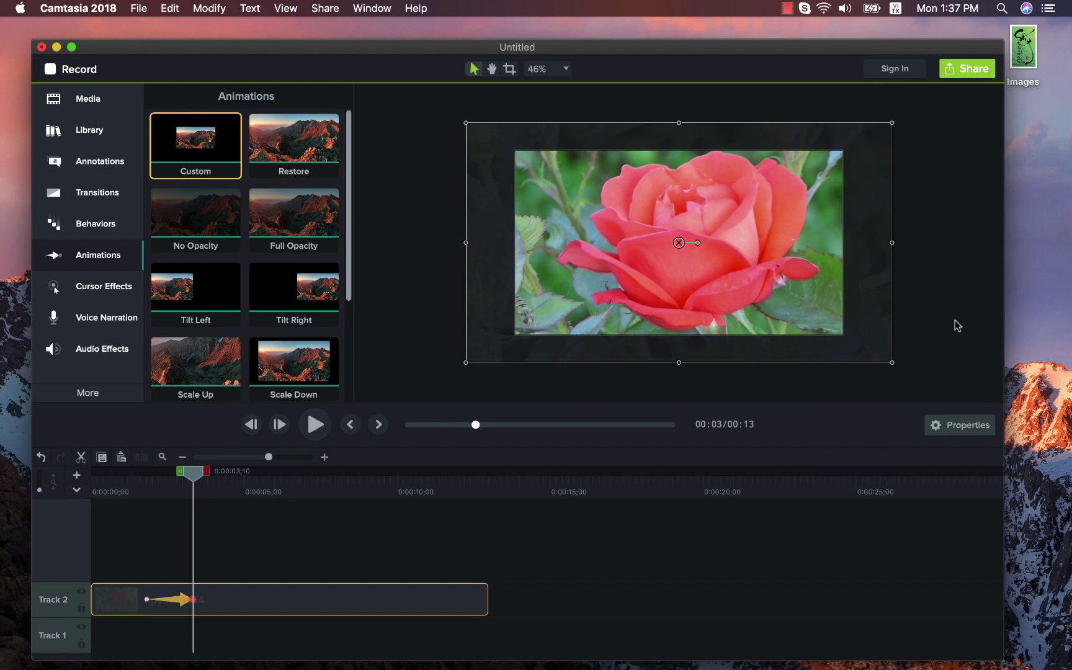
Step: Set the clip's scale at the end of the zoom-in animation to 150%
click(971, 424)
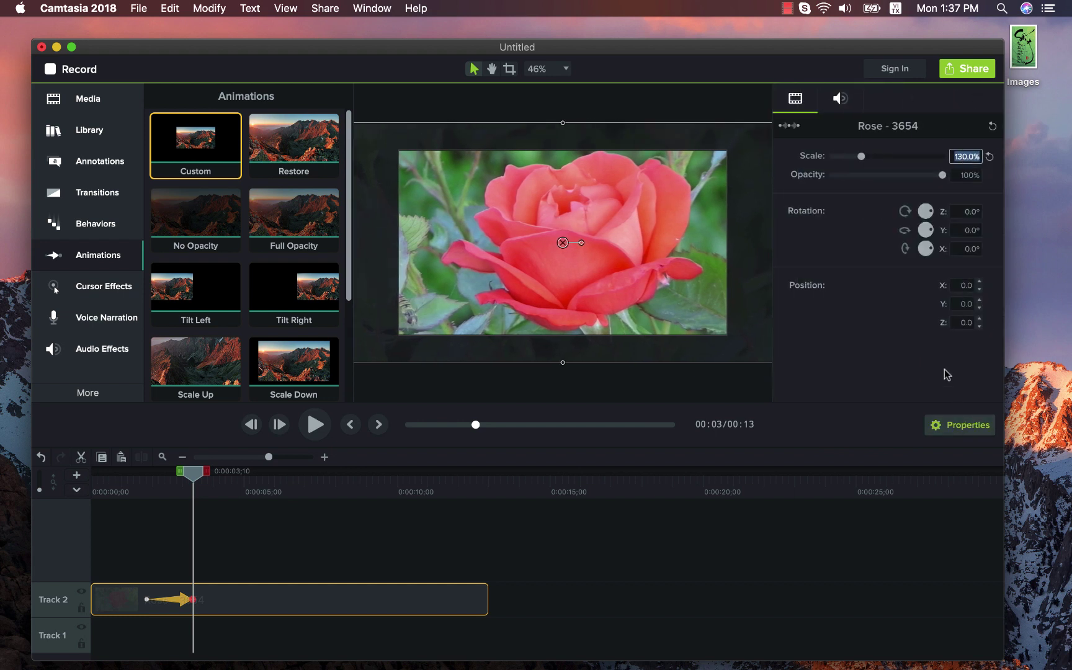
click(962, 157)
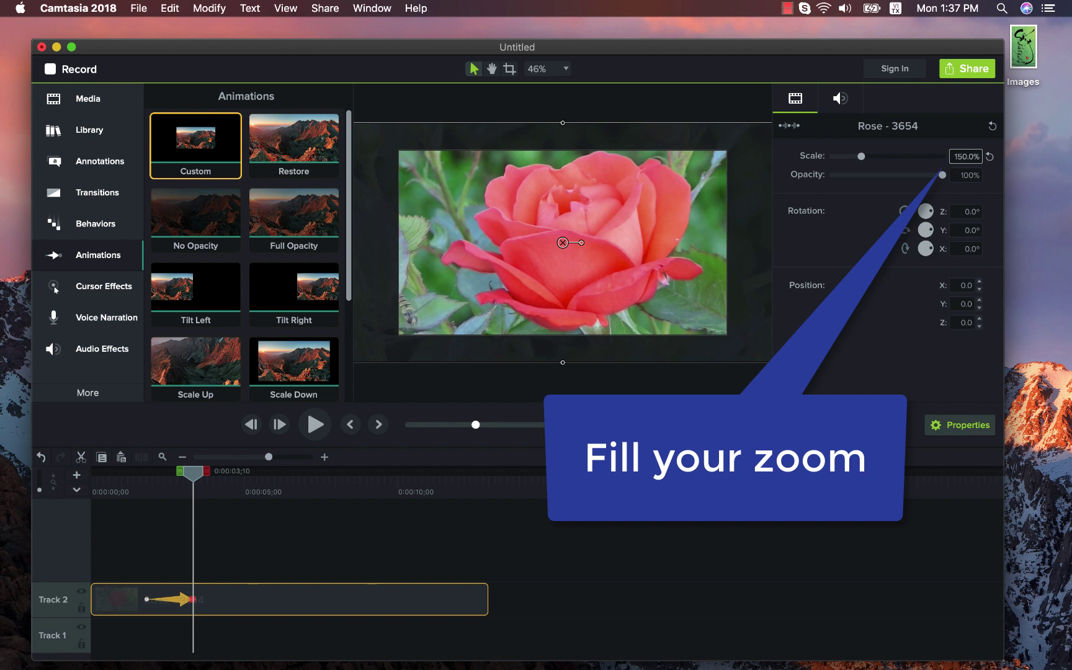
key(Return)
click(959, 428)
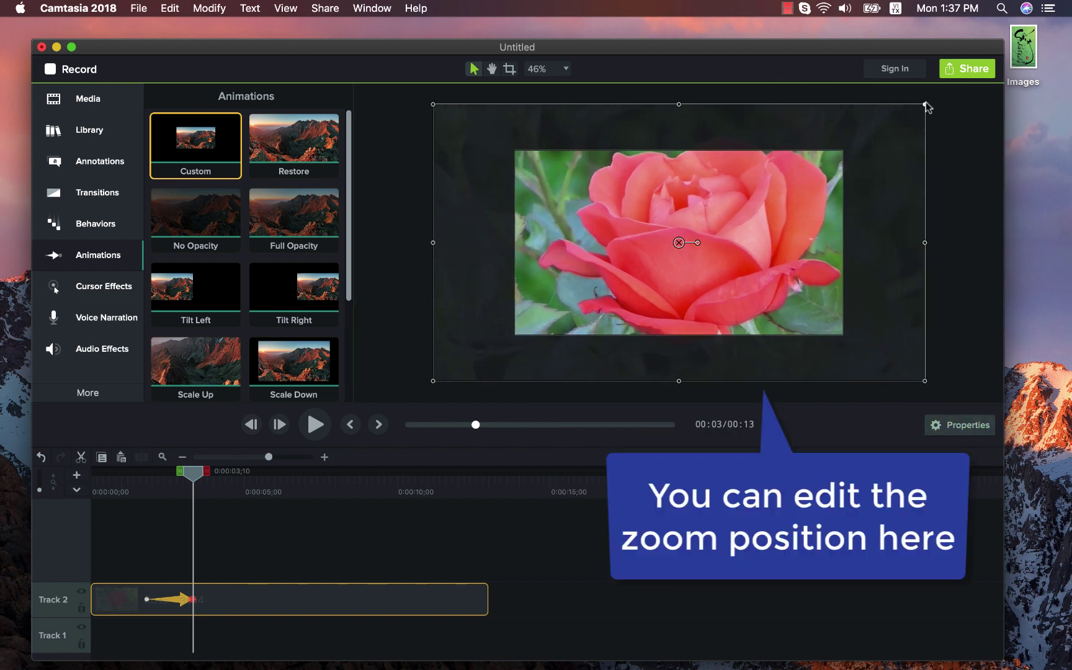
Step: Enlarge the zoomed clip on the canvas to about 158% scale and shift it to about X -57, Y -122
mouse_move(927, 107)
mouse_down()
mouse_move(910, 130)
mouse_move(934, 111)
mouse_up()
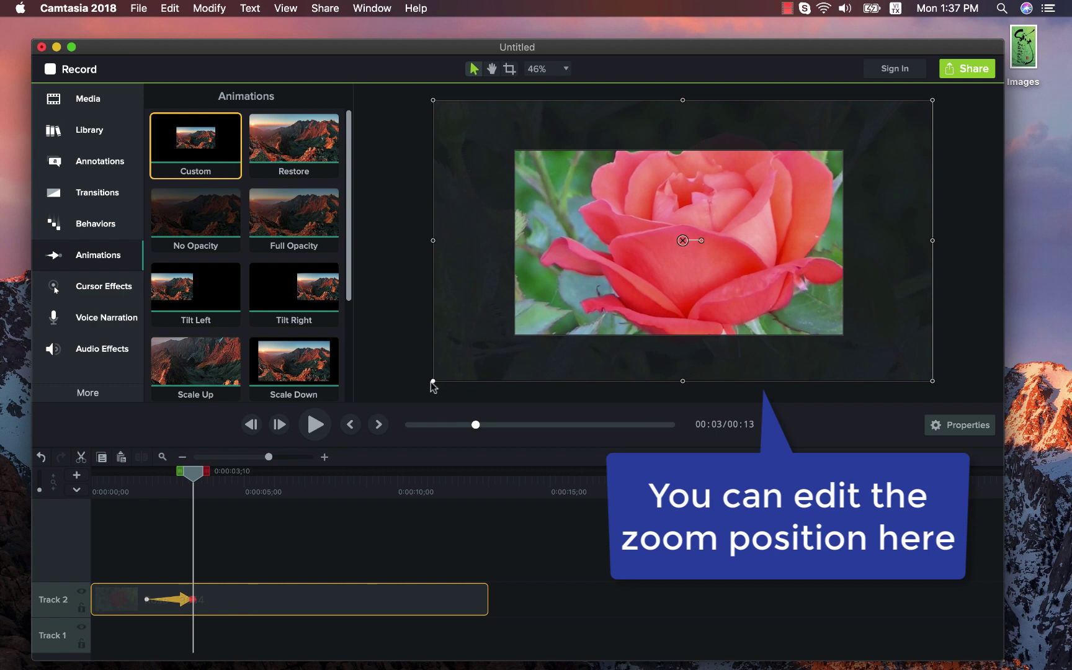
drag(434, 381, 415, 391)
drag(646, 268, 644, 280)
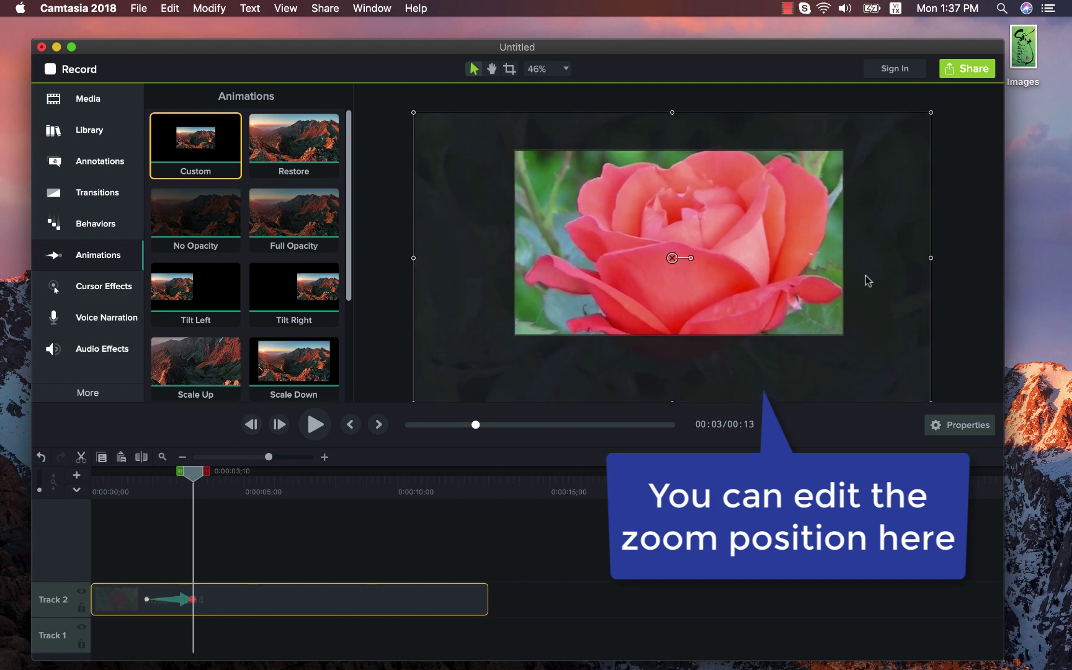
key(super+minus)
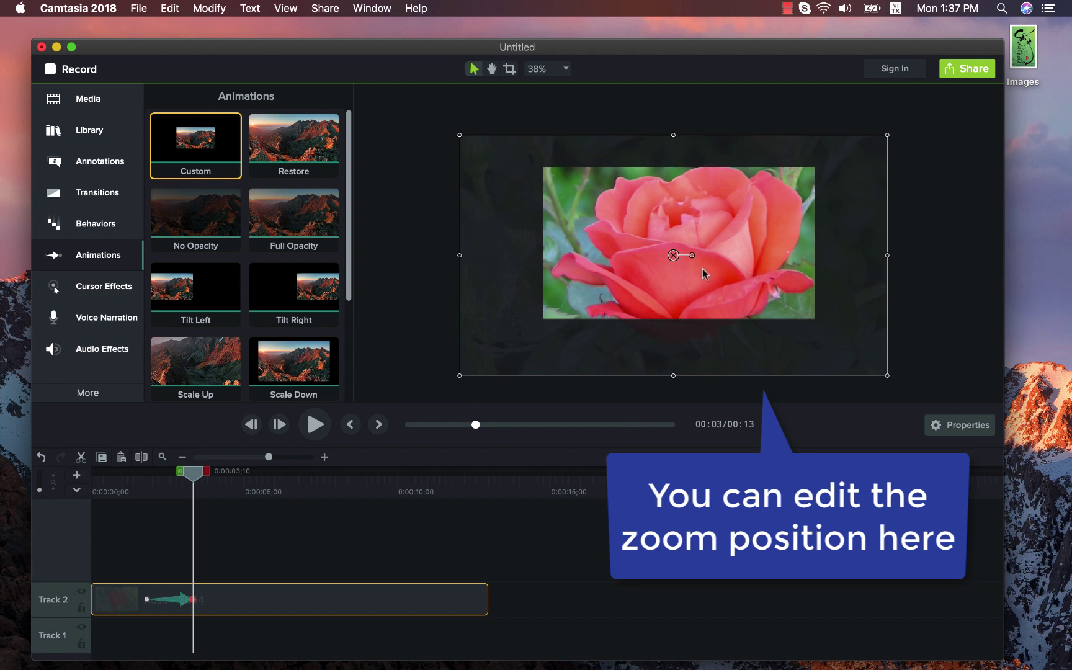
drag(690, 261, 688, 265)
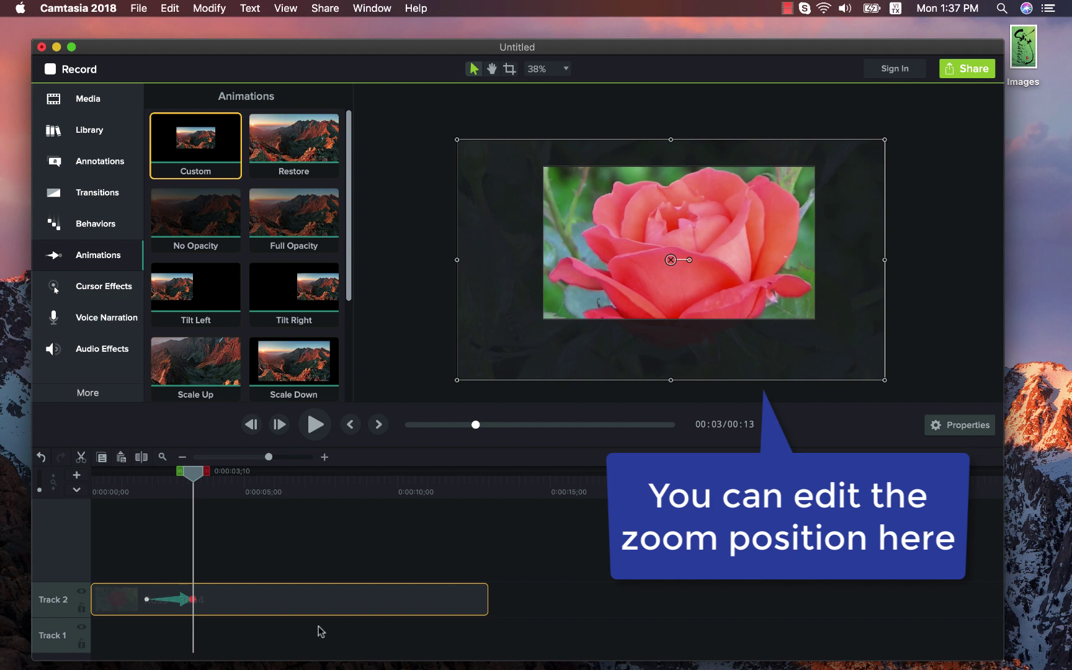
Step: Preview the zoom-in and add a second Custom animation to the clip, running from about 0:00:04;22 to 0:00:05;22
click(140, 491)
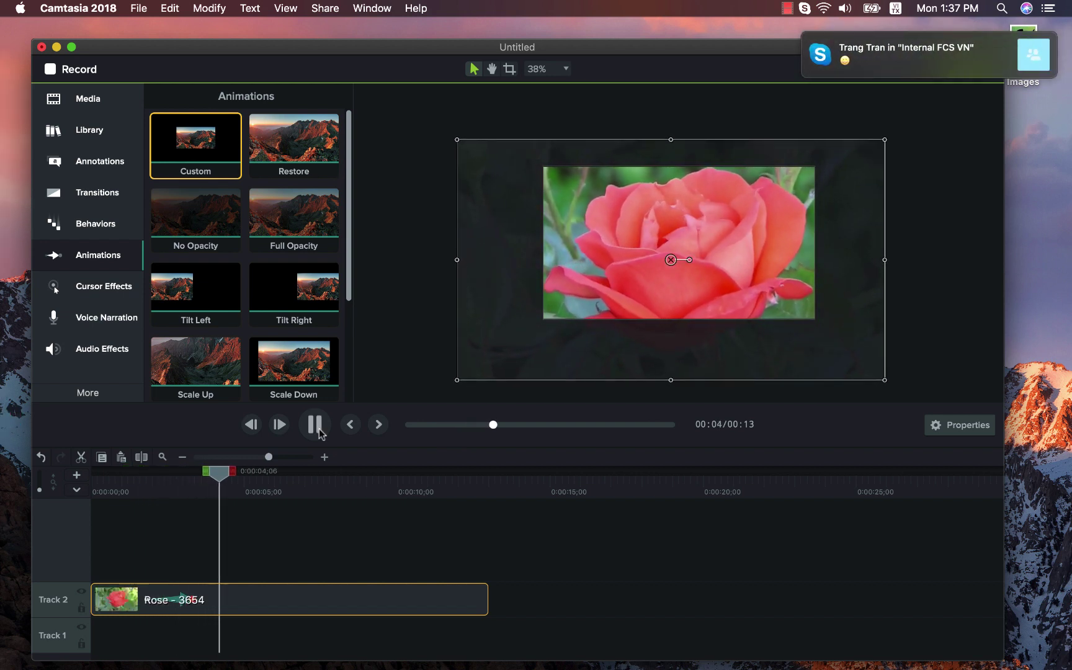
click(319, 432)
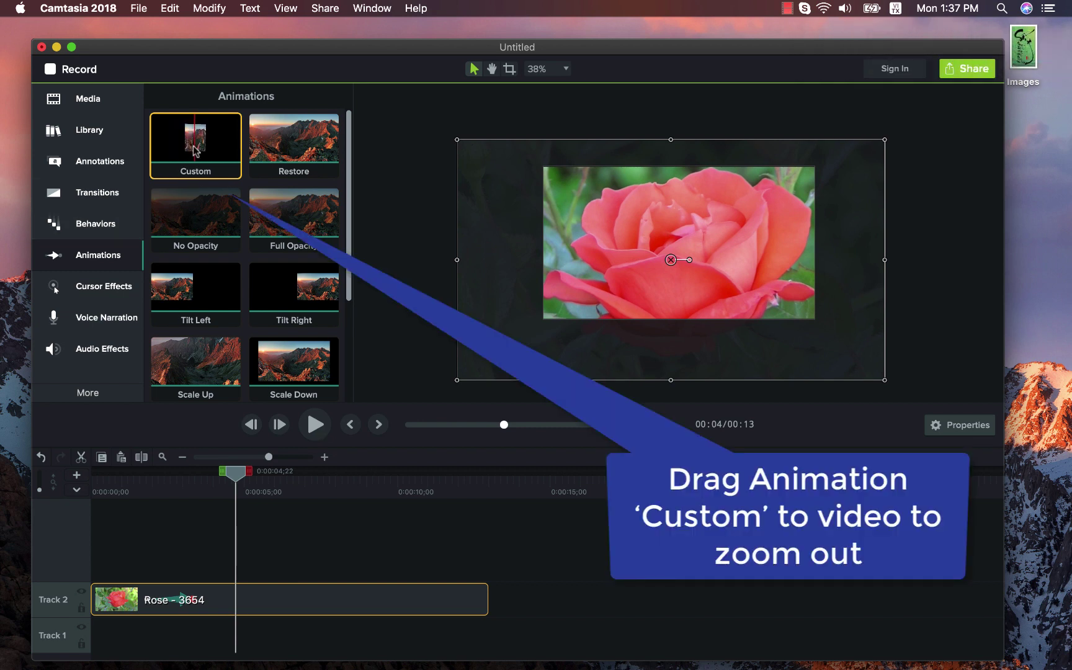
mouse_move(194, 148)
mouse_down()
mouse_move(275, 527)
mouse_move(265, 614)
mouse_up()
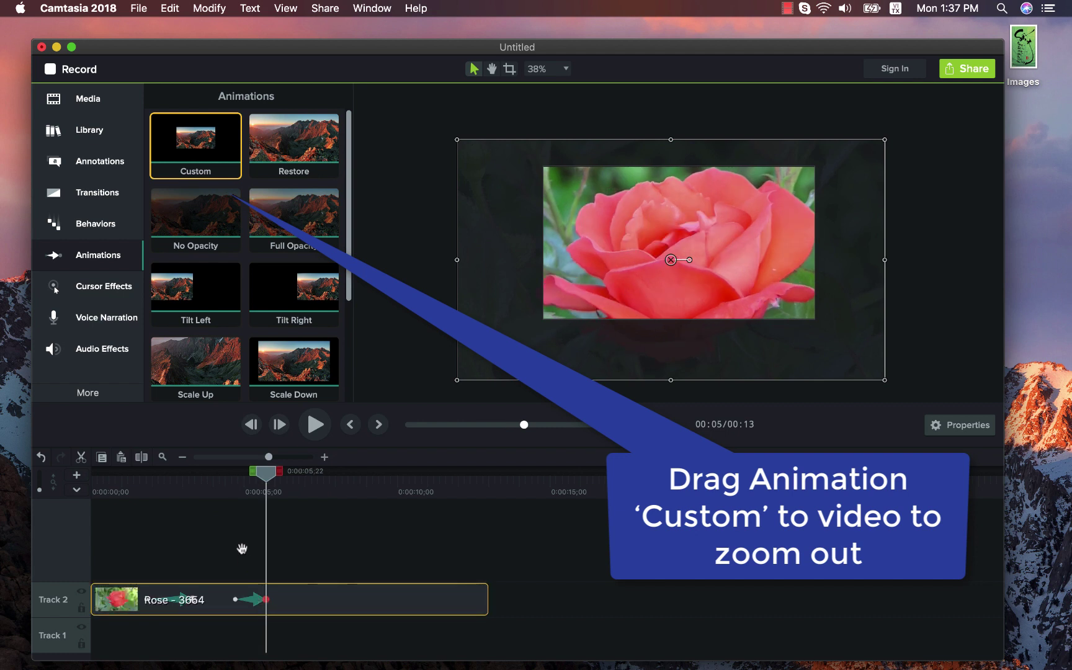
Step: Set the clip's scale for the second animation to 100% to zoom back out
click(258, 601)
click(967, 426)
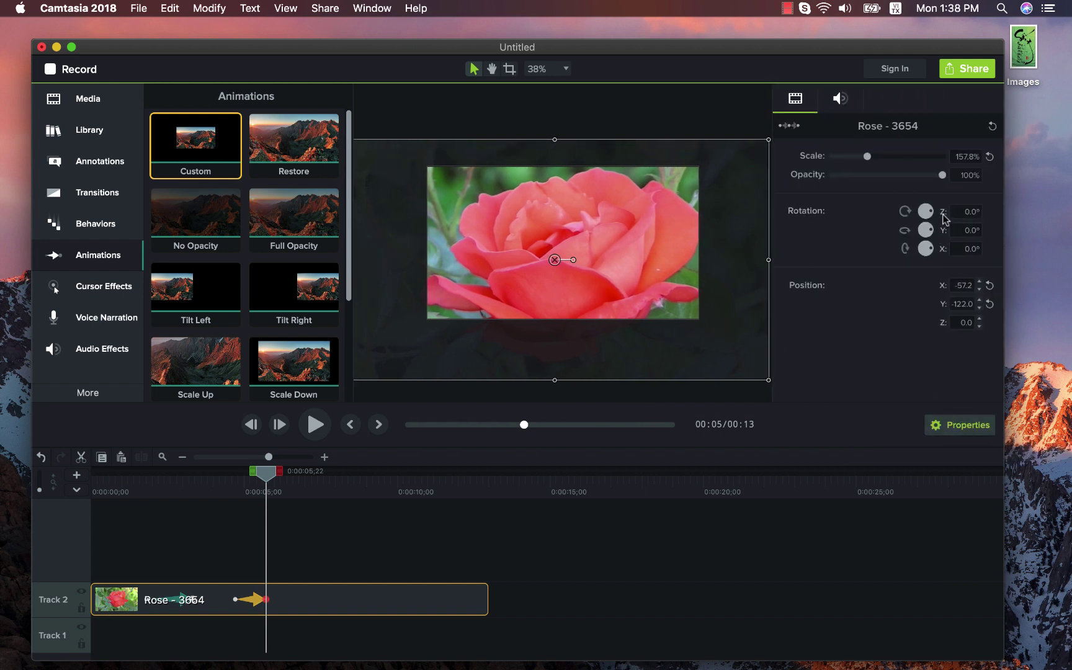
click(972, 158)
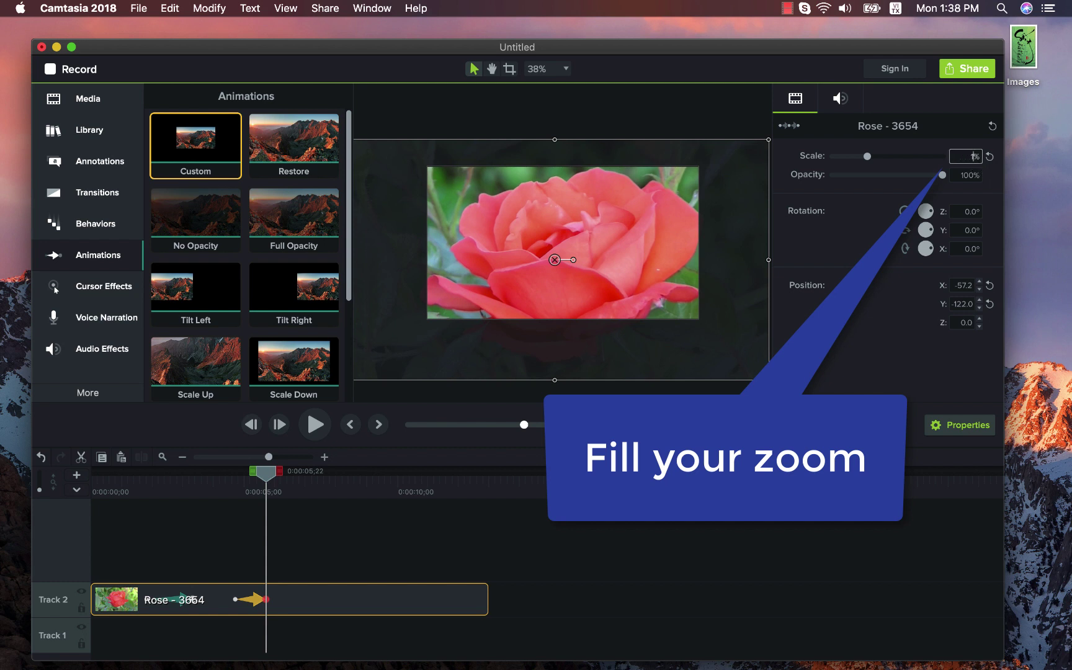
key(Return)
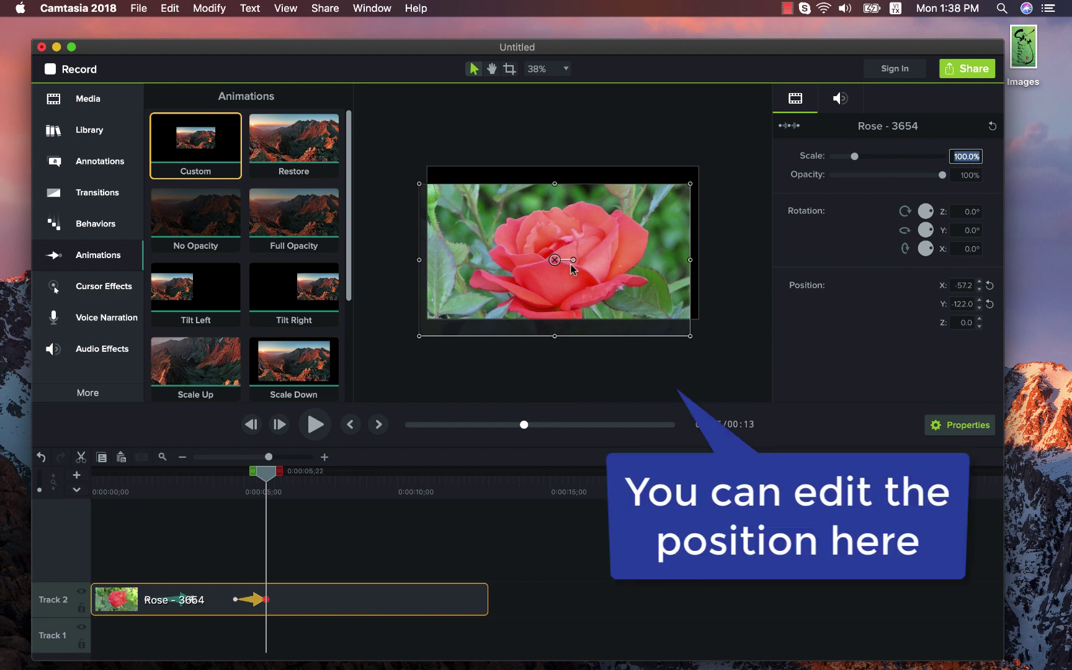
Step: Move the clip on the canvas back over the frame, at about X 3, Y 1, and deselect it
drag(570, 264, 579, 249)
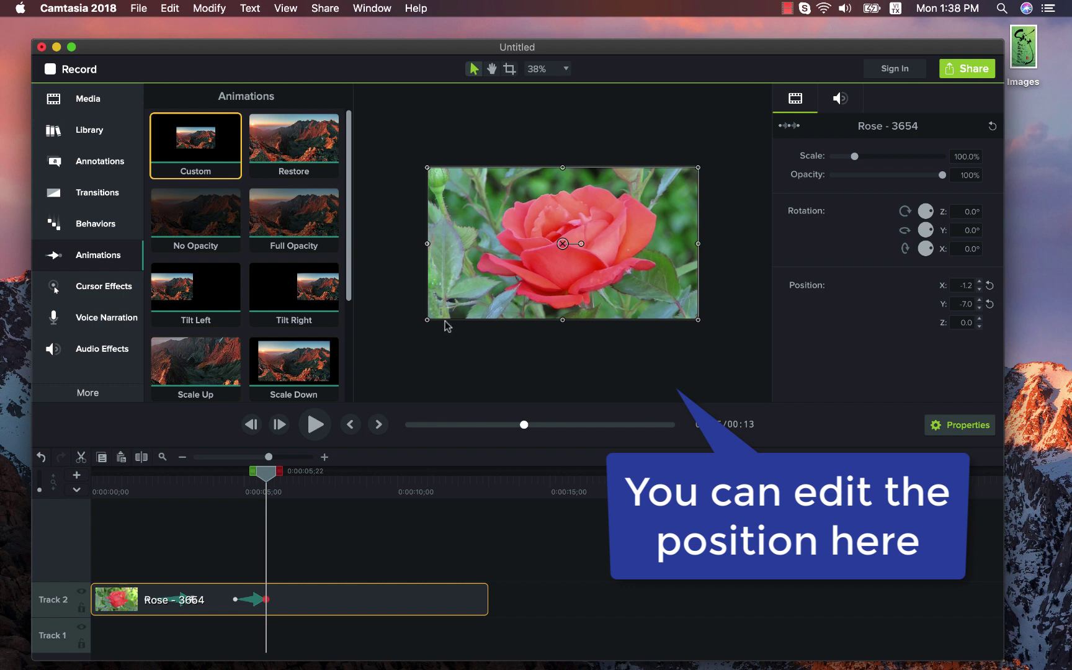
click(400, 320)
drag(515, 265, 517, 268)
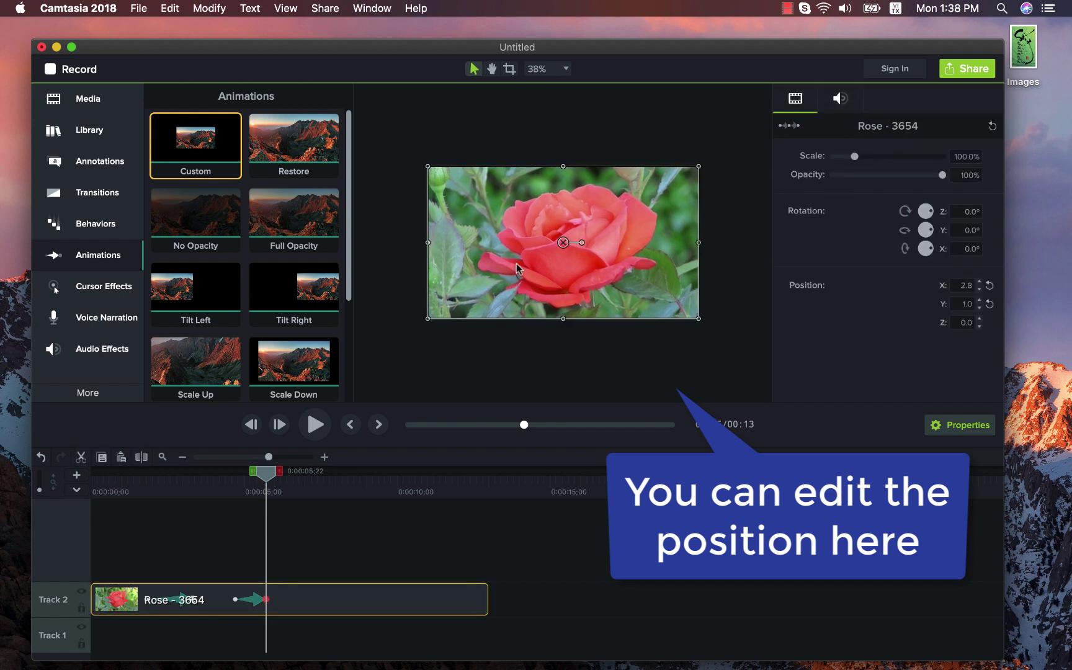
click(400, 322)
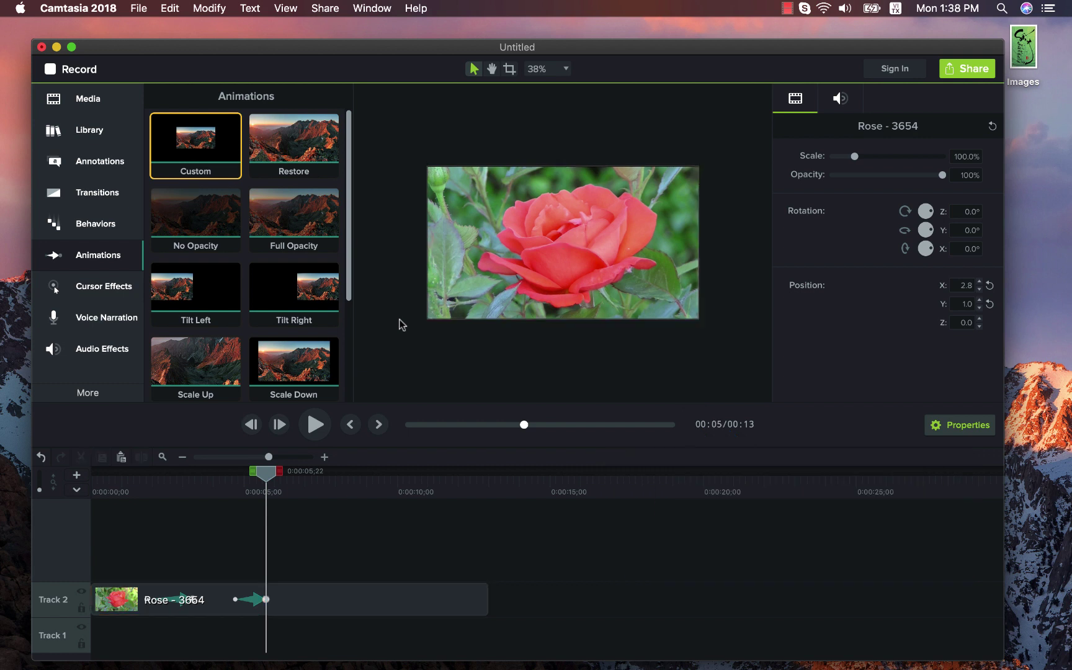
Step: Hide the properties and play back the zoom-out from about 0:00:04;14
click(228, 485)
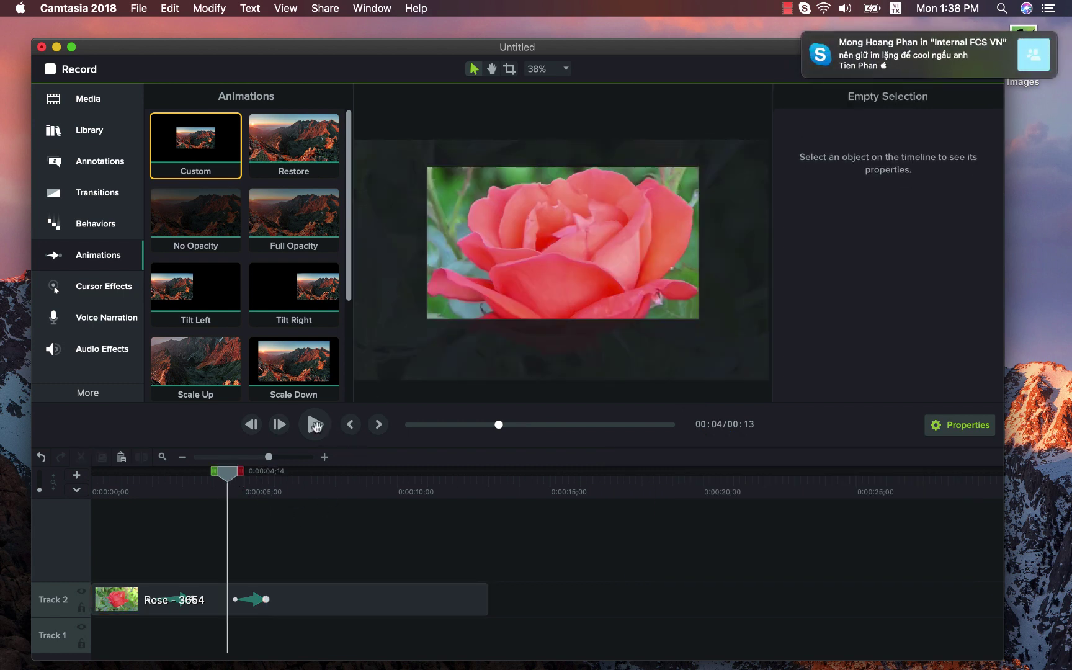
click(968, 426)
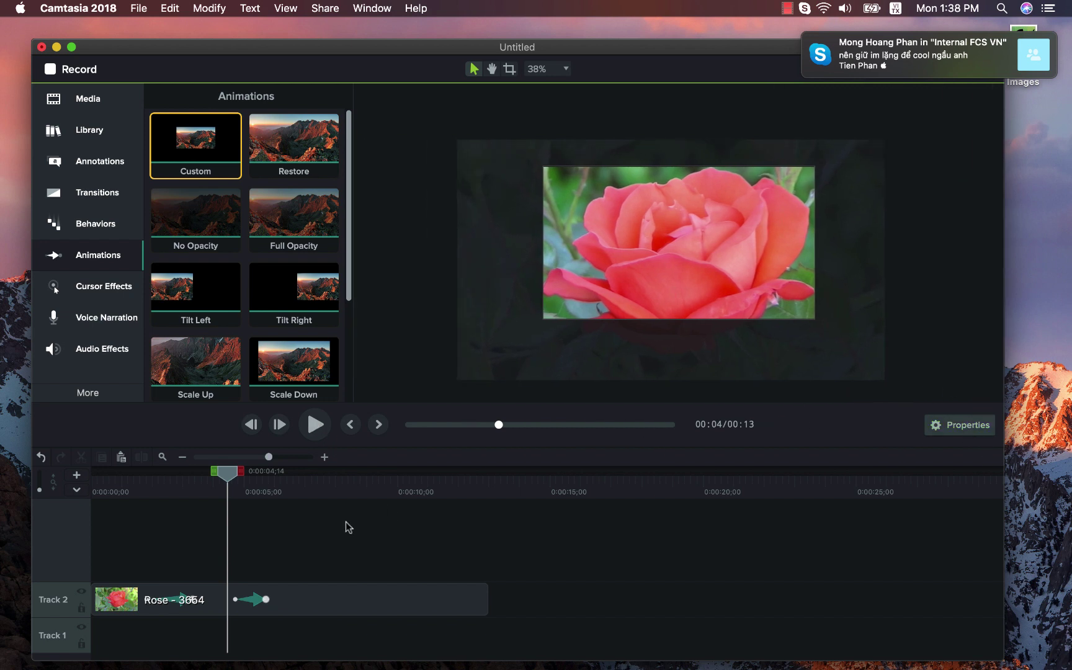
click(316, 432)
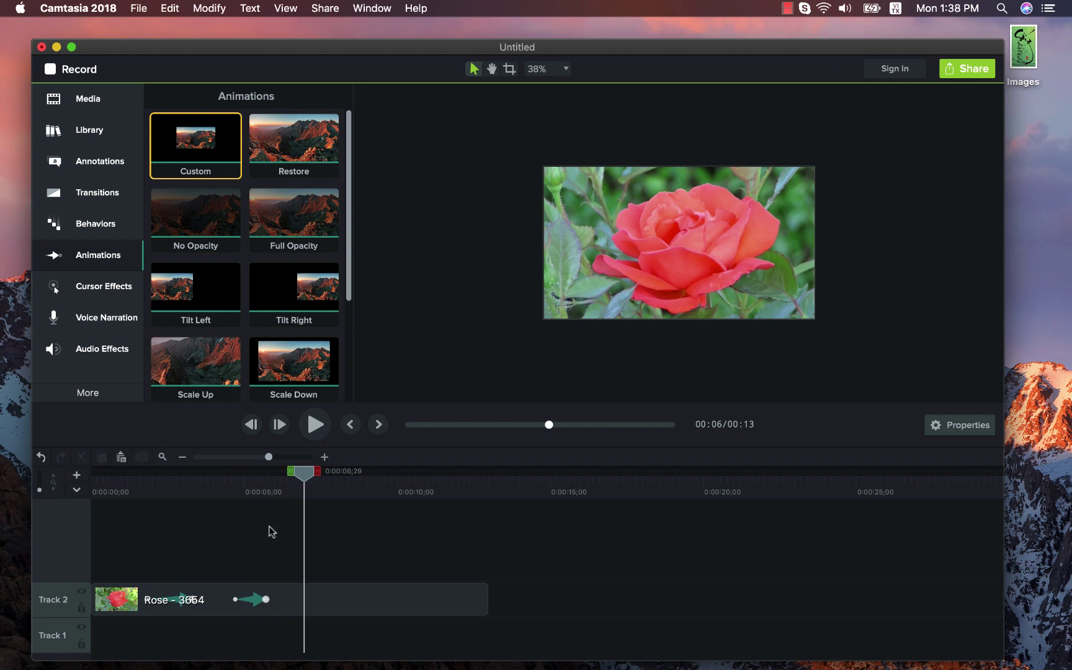
Step: Lengthen the zoom-out animation to end at about 0:00:07;23 and preview it
click(257, 601)
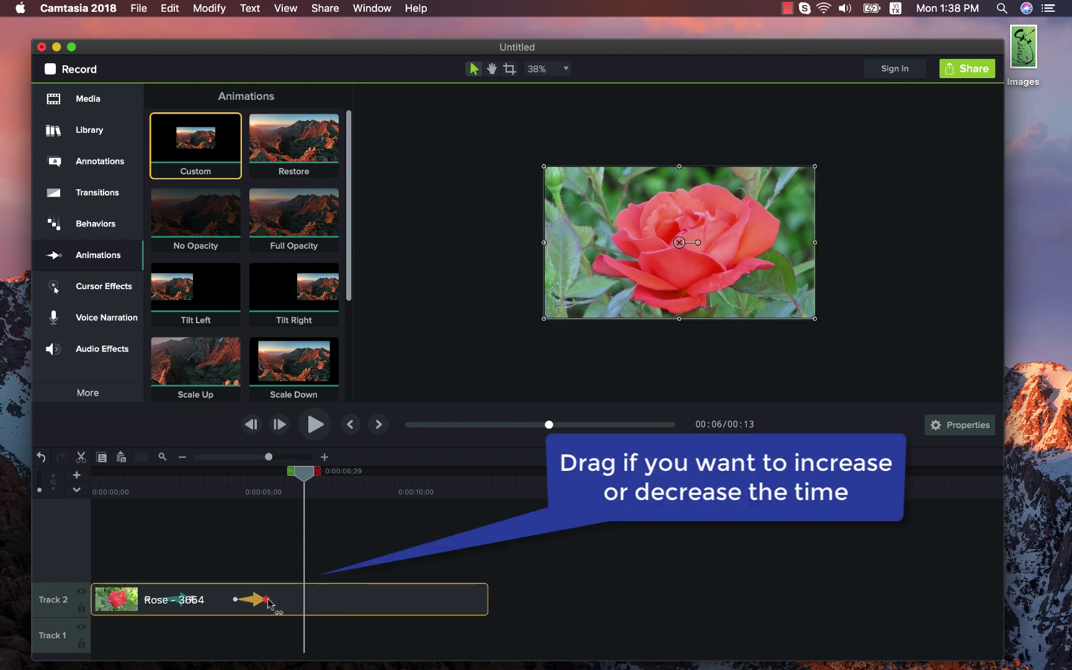
drag(268, 600, 326, 600)
click(235, 490)
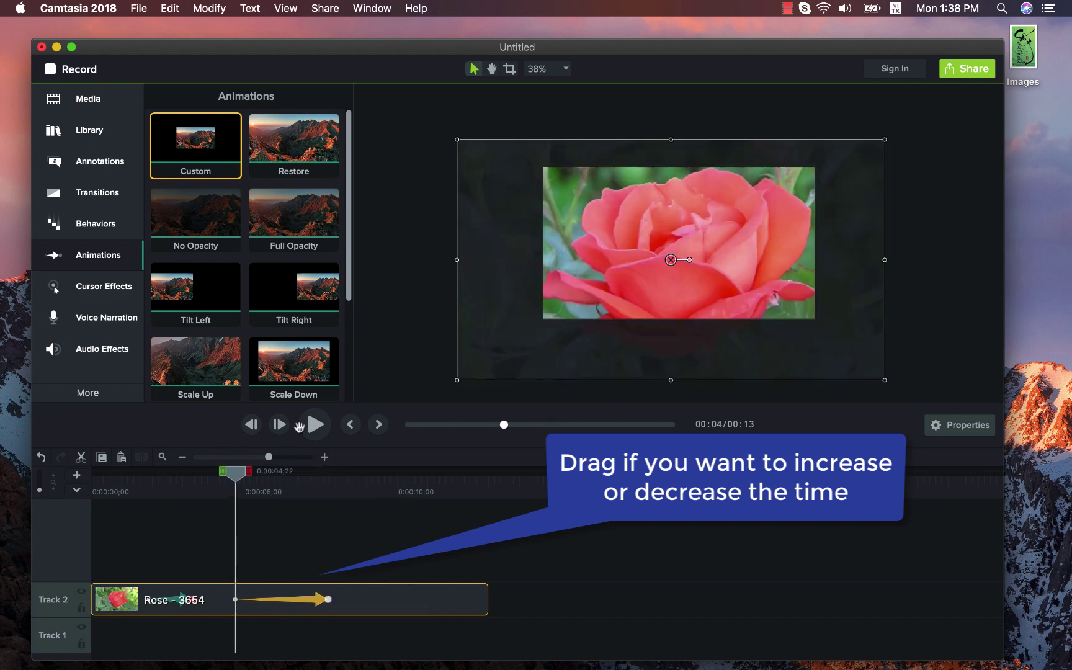
click(315, 424)
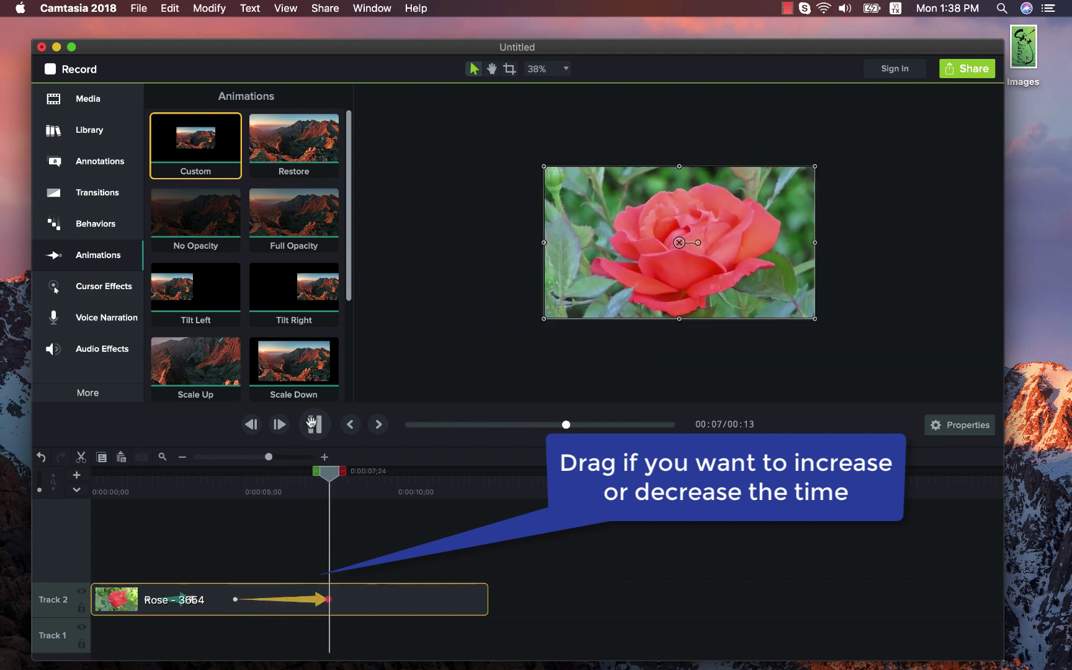
click(313, 424)
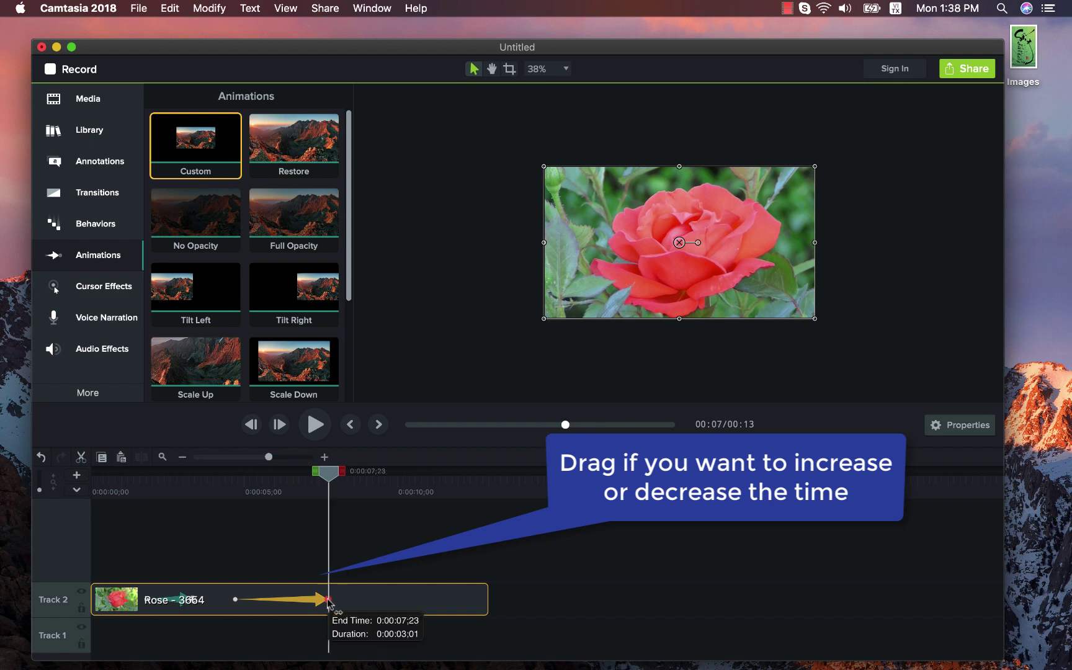
Step: Shorten the zoom-out animation to end at about 0:00:05;16 and preview it
drag(328, 600, 258, 601)
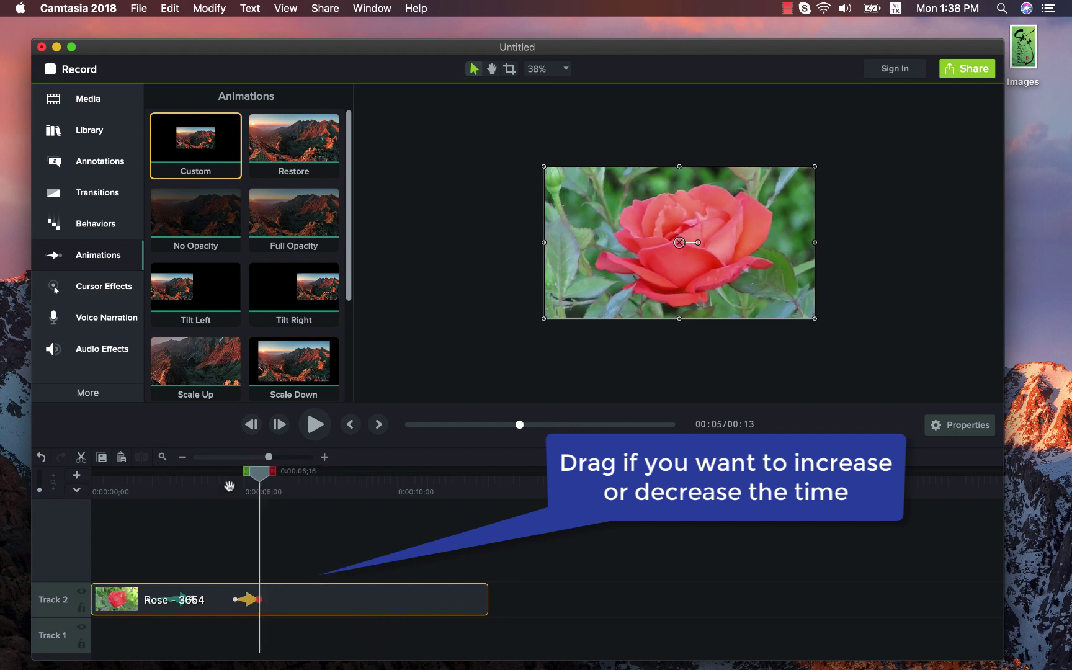
click(229, 486)
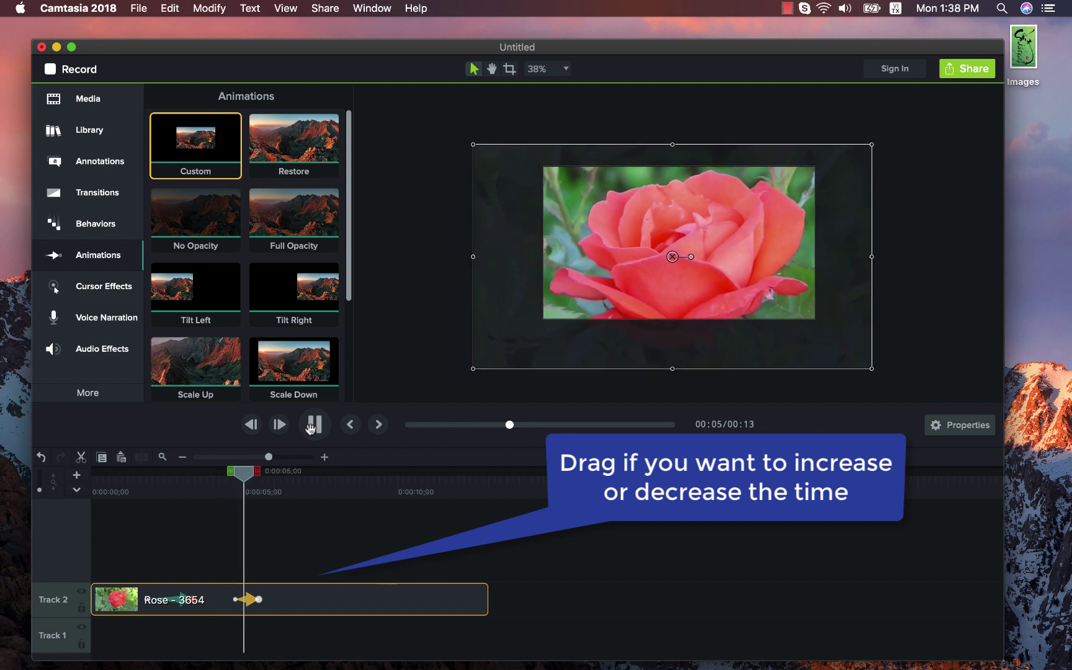
click(310, 427)
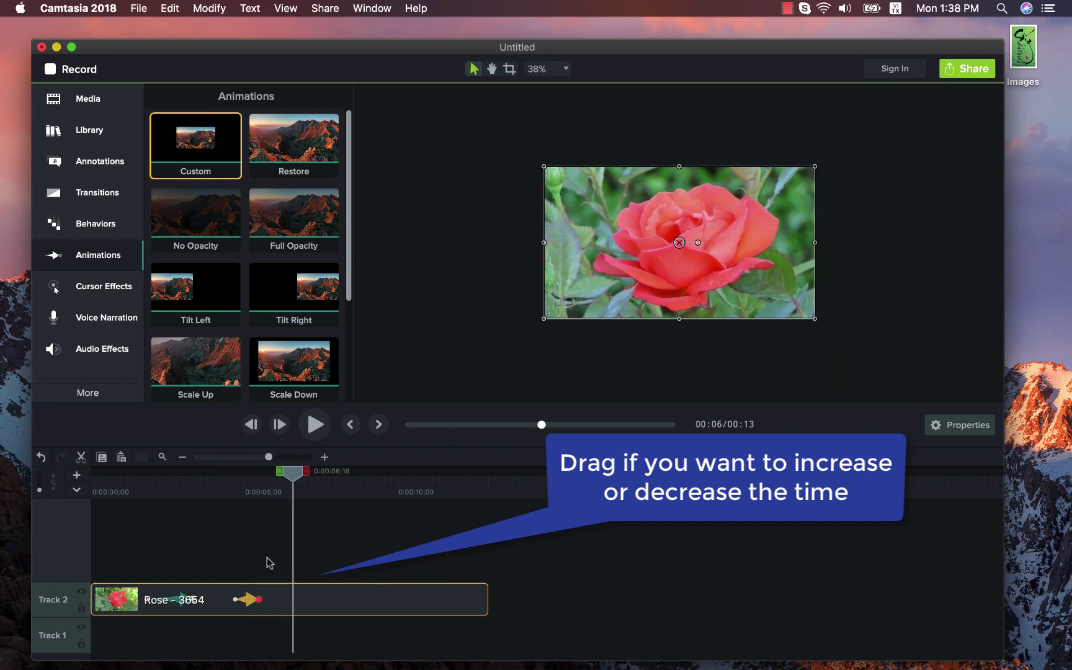
Step: Set the zoom-out animation's end to about 0:00:06;23 and preview it
drag(260, 601, 299, 603)
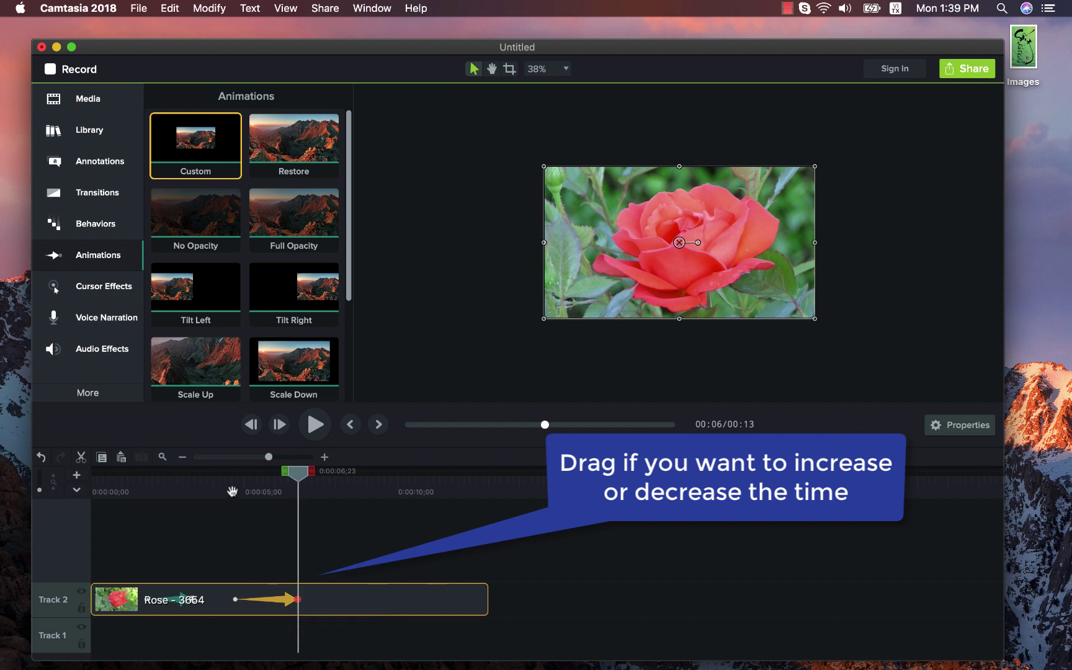
click(232, 491)
click(314, 433)
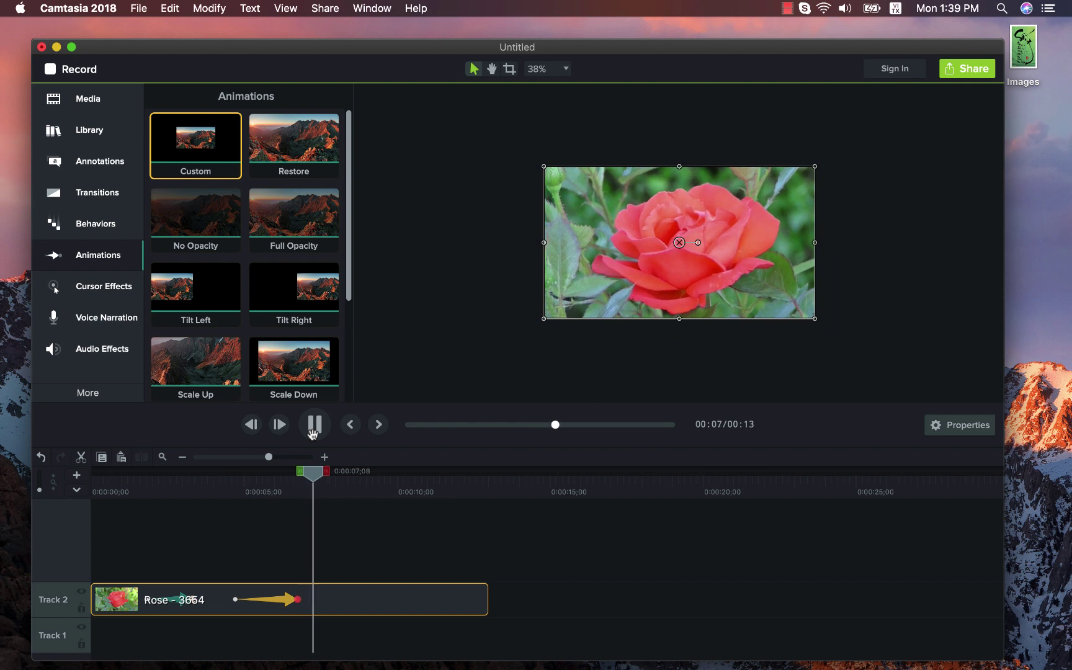
click(313, 435)
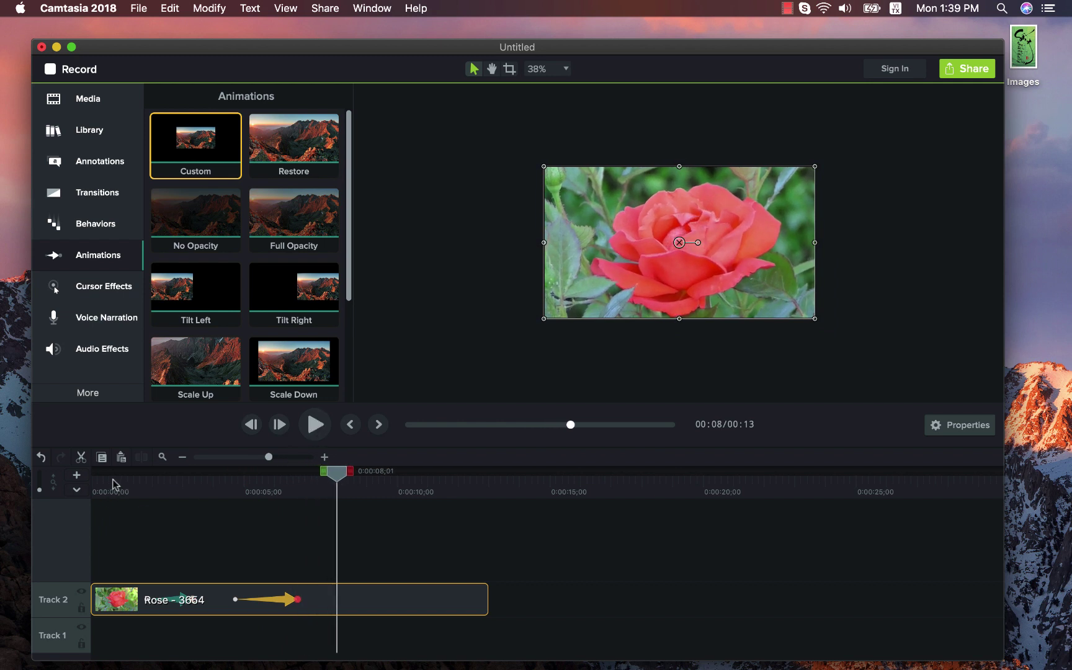
Step: Play the video from near its start to check both the zoom-in and the zoom-out
click(112, 484)
click(313, 425)
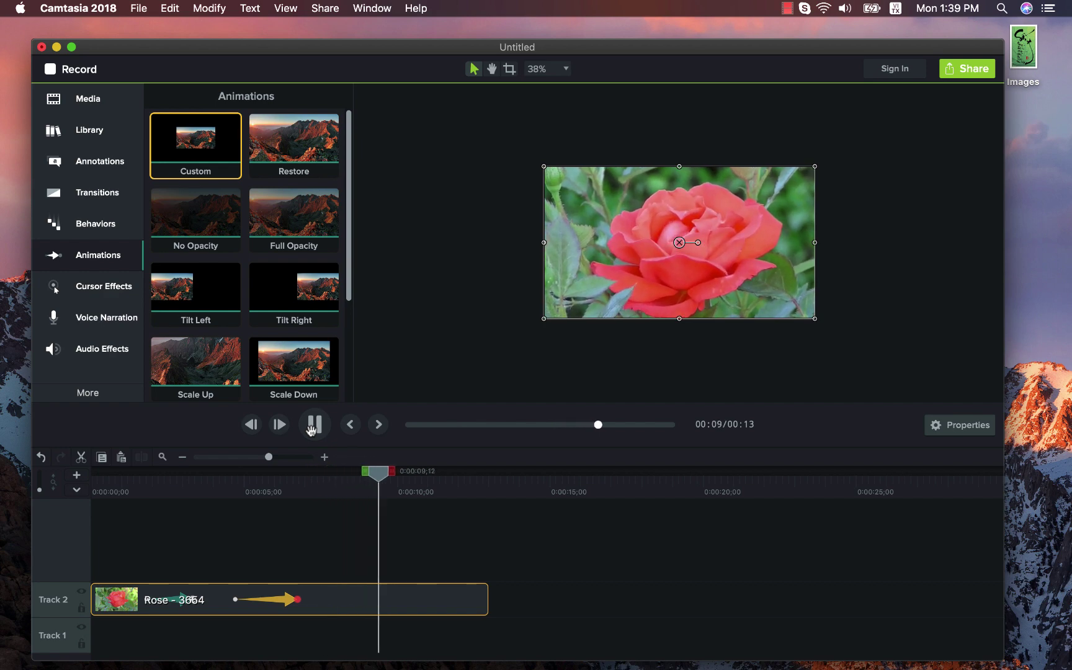
Step: Stop the preview and export the video as a local MP4 file named flower.mp4 to the Desktop
click(313, 425)
click(967, 68)
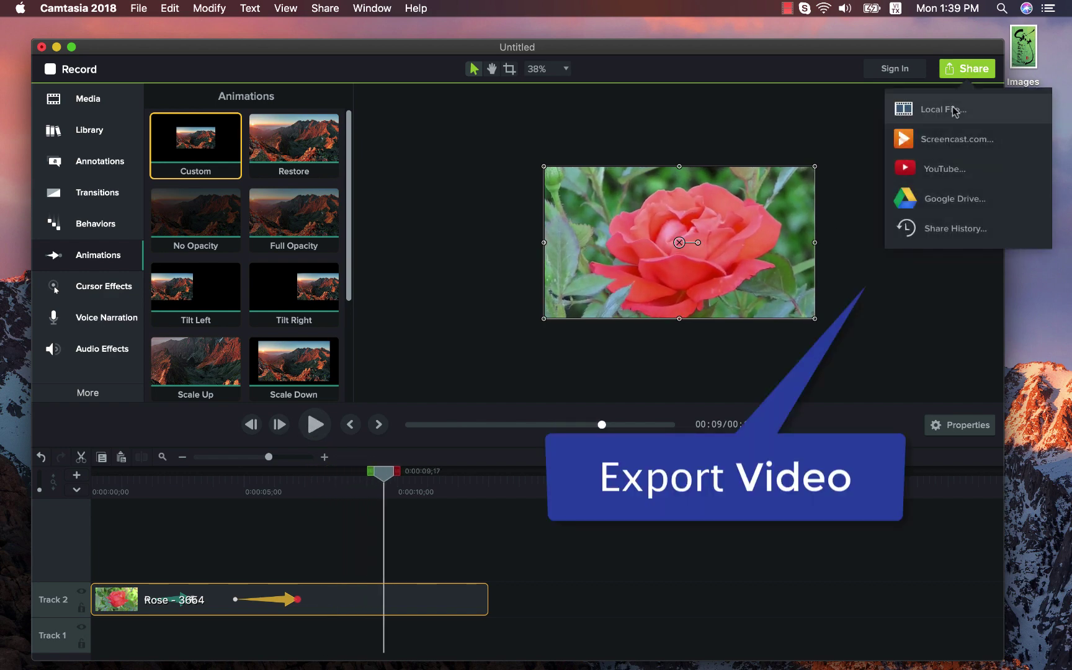
click(953, 109)
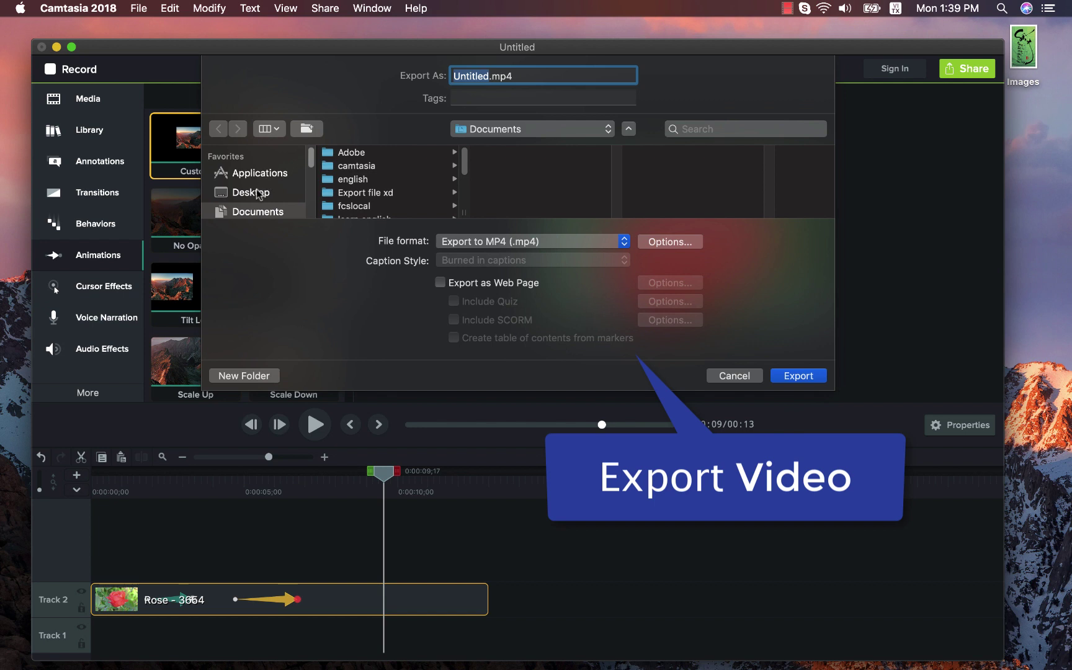
click(250, 192)
text(flowr)
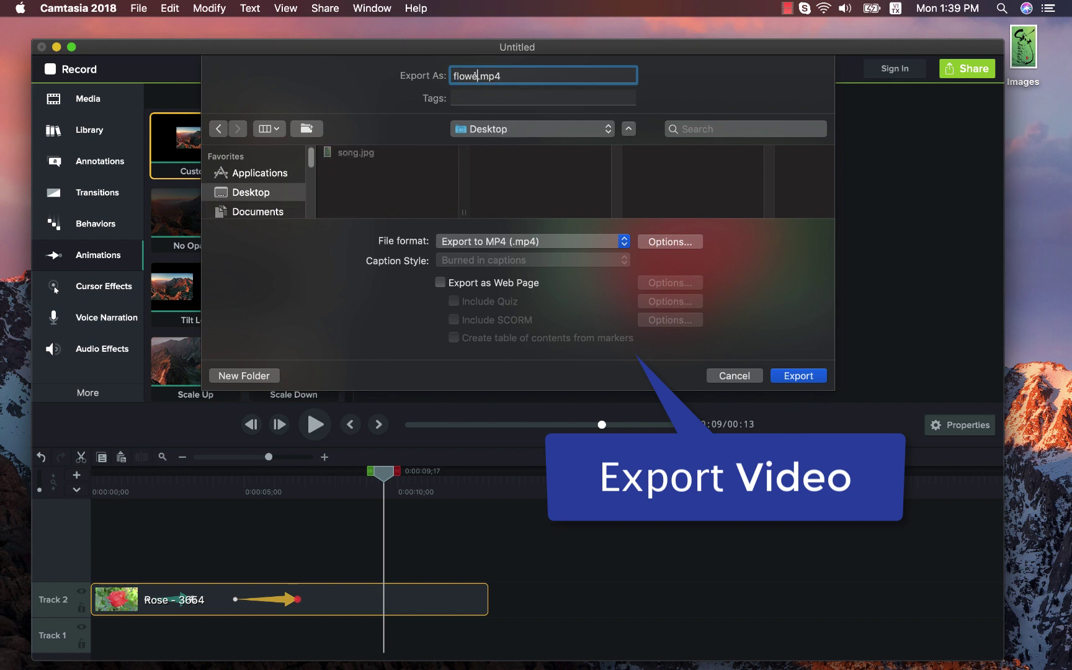
key(Return)
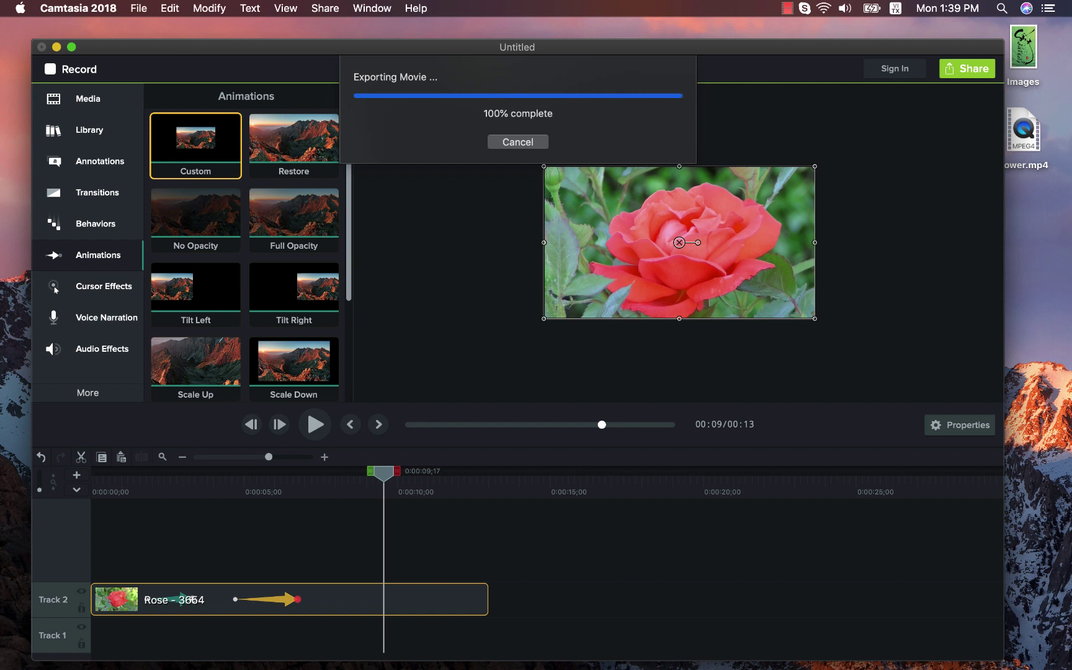
Step: Reveal the exported flower.mp4 in Finder and open it with QuickTime Player
click(530, 148)
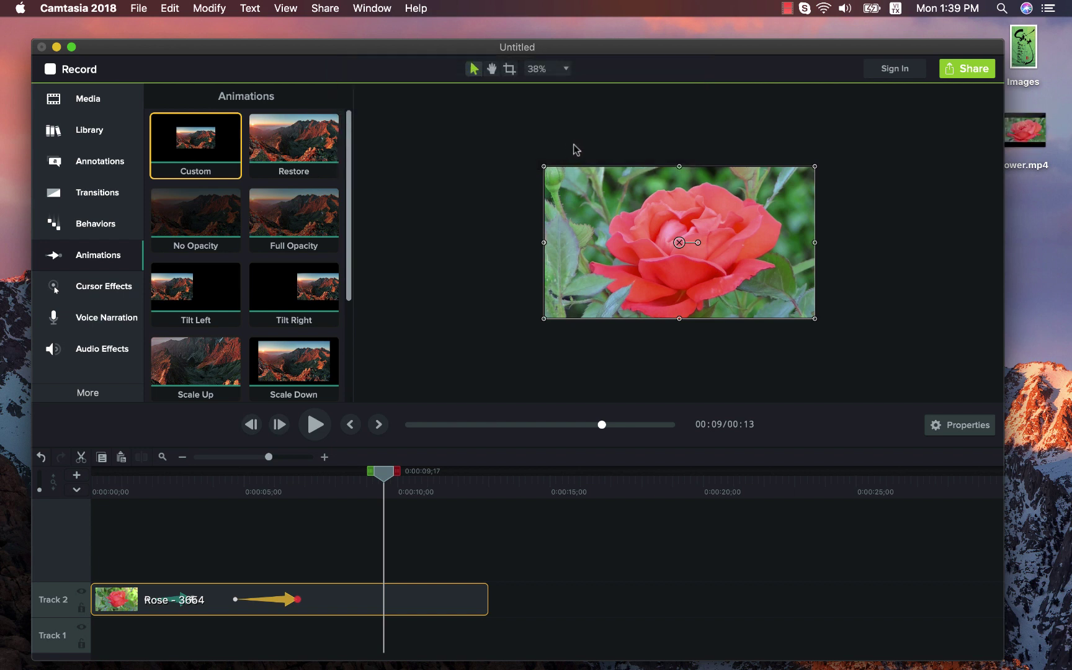
click(405, 166)
right_click(404, 166)
mouse_move(460, 184)
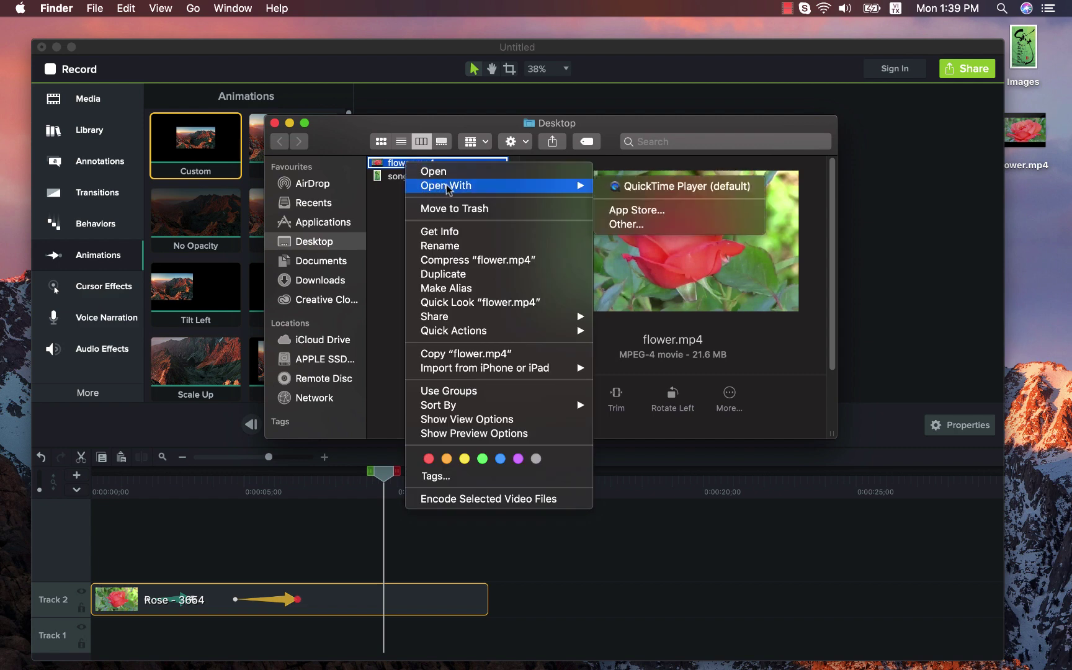
click(621, 186)
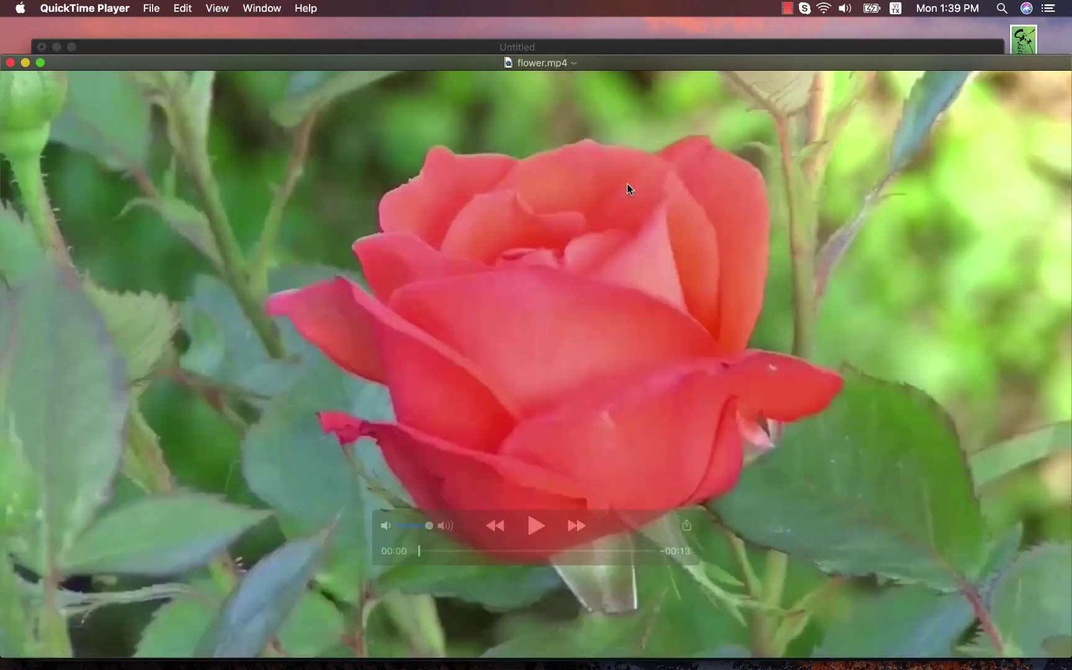
Step: Shrink and reposition the flower.mp4 player window, and play the video to check the exported zoom effects
drag(4, 56, 438, 306)
drag(633, 312, 398, 145)
click(519, 407)
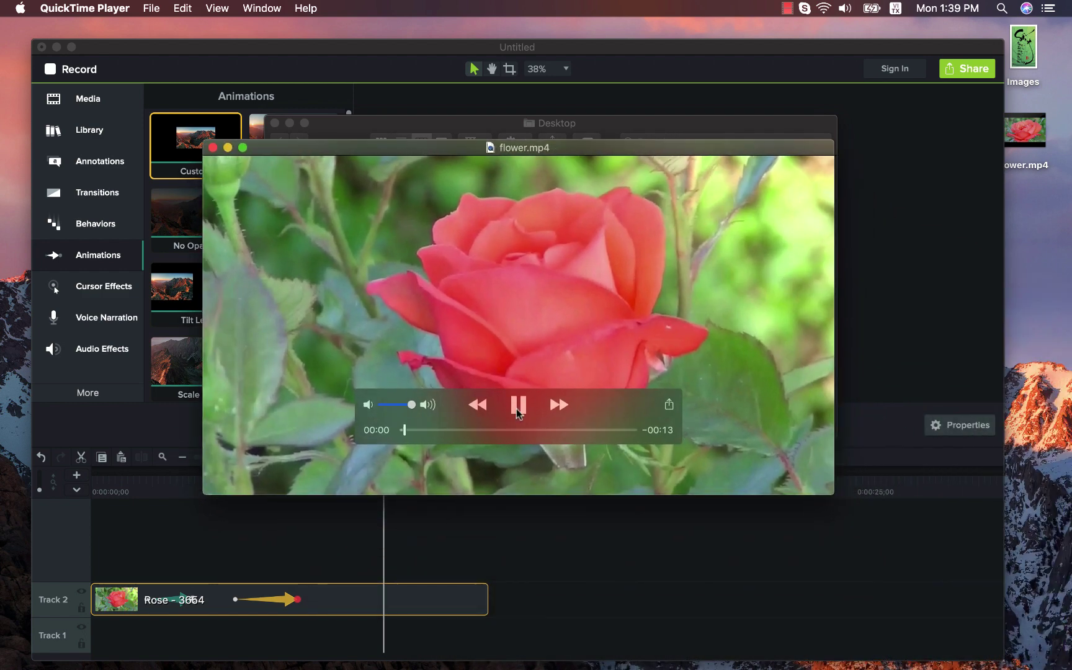
drag(561, 149, 559, 133)
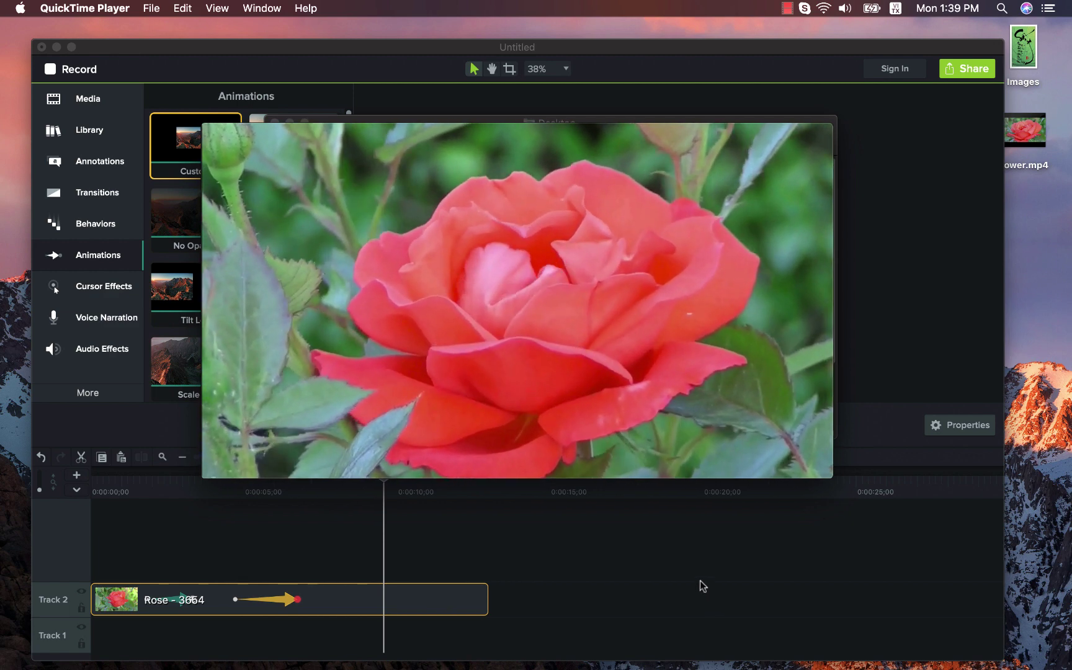
Step: Pause flower.mp4, then close its player window and the Desktop folder window
mouse_move(488, 470)
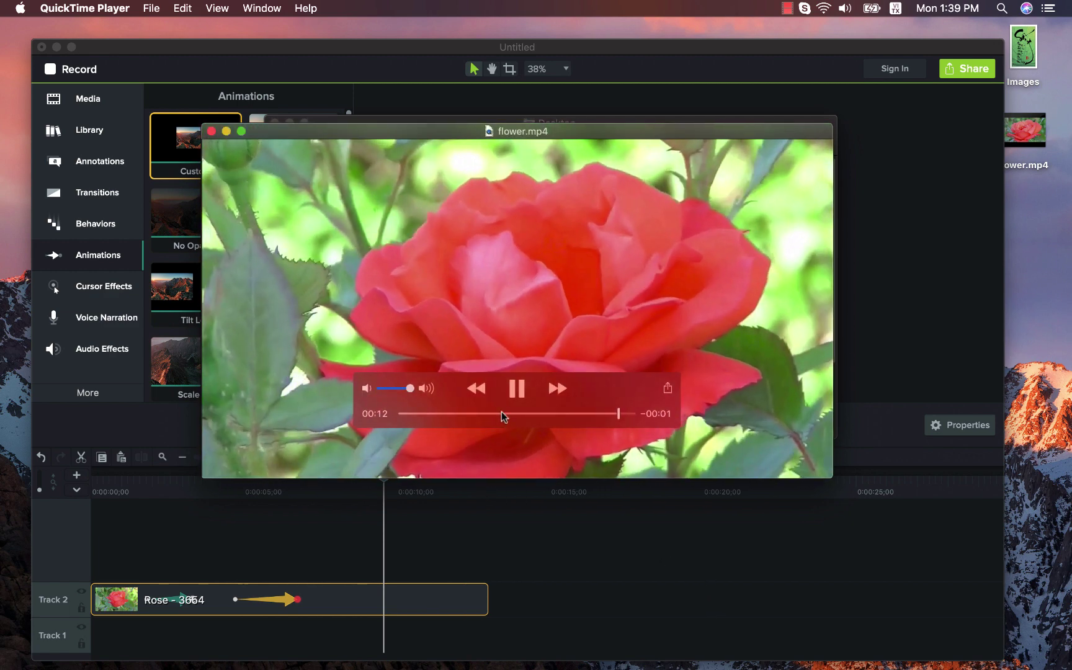
click(517, 389)
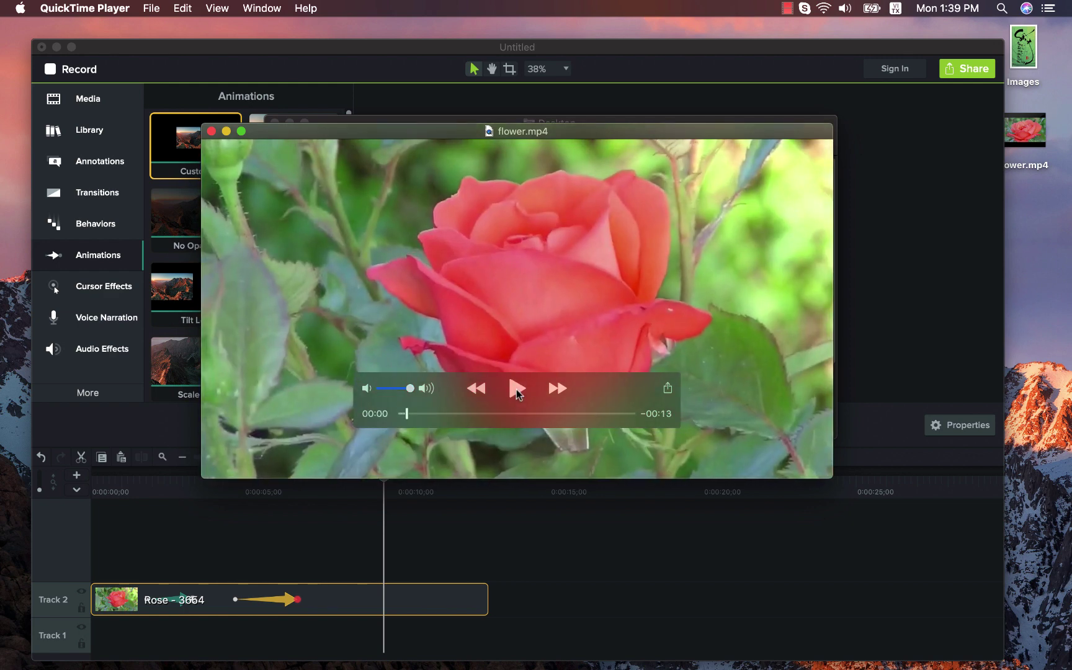
click(211, 131)
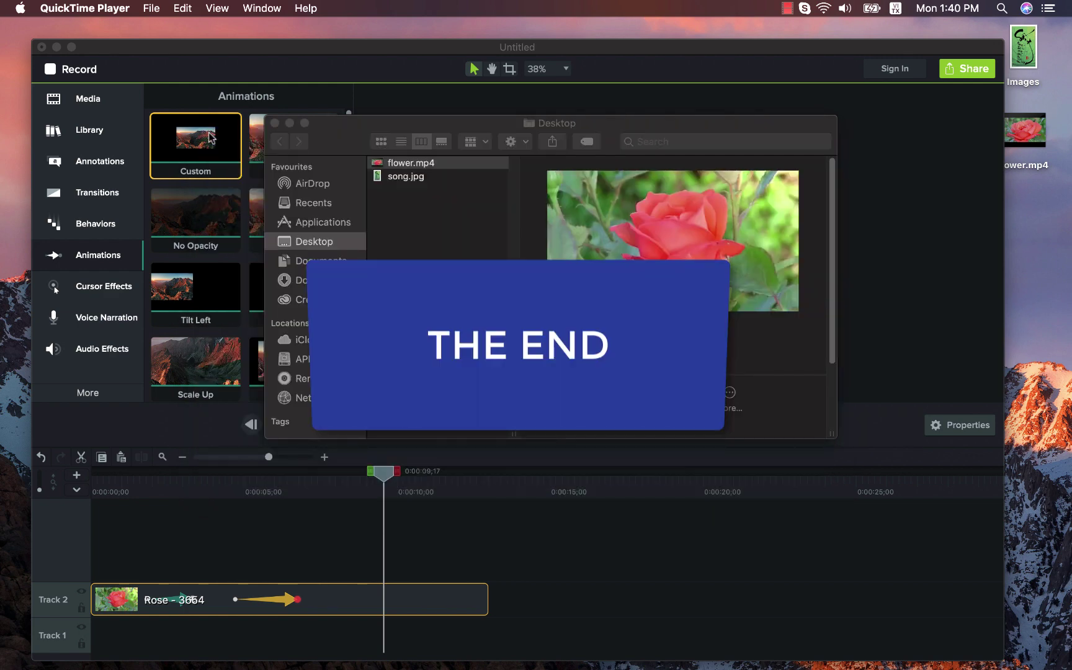
click(274, 123)
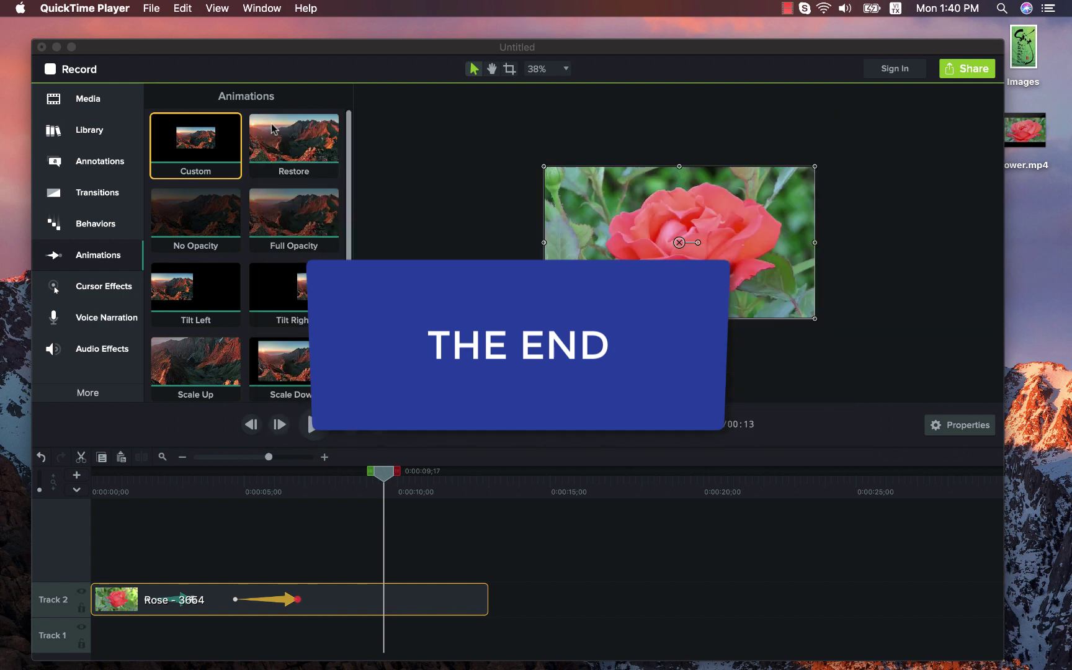